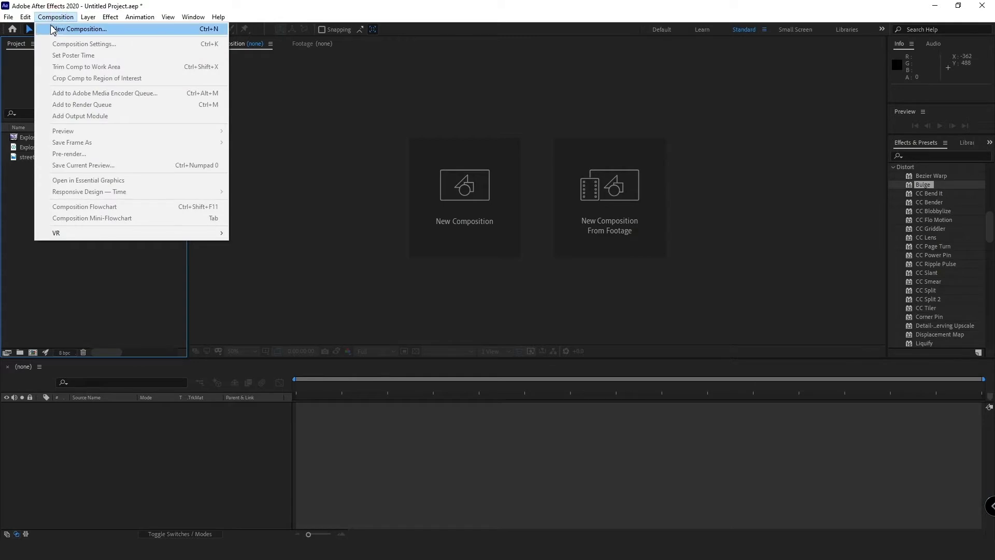
Step: Start a new composition and name it Explosion
click(59, 293)
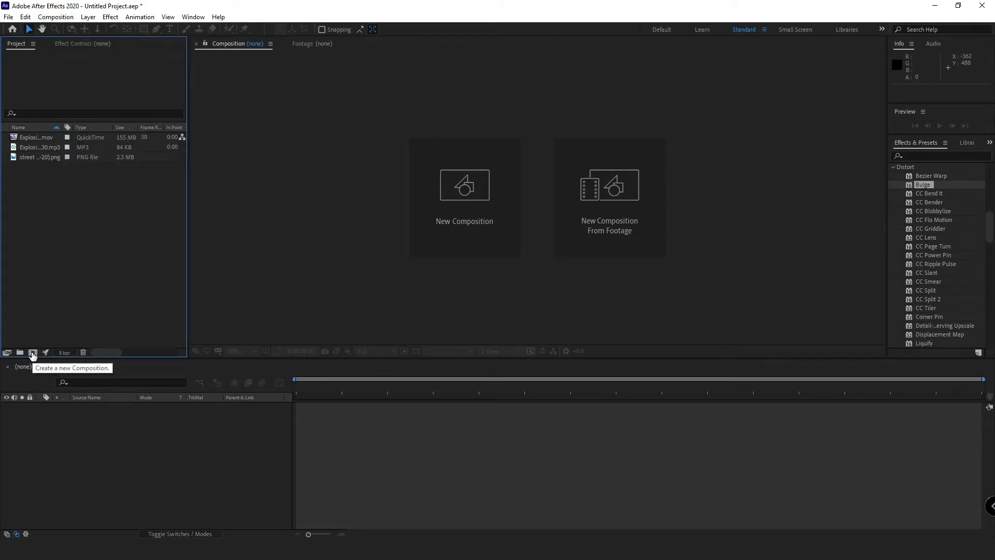
right_click(67, 236)
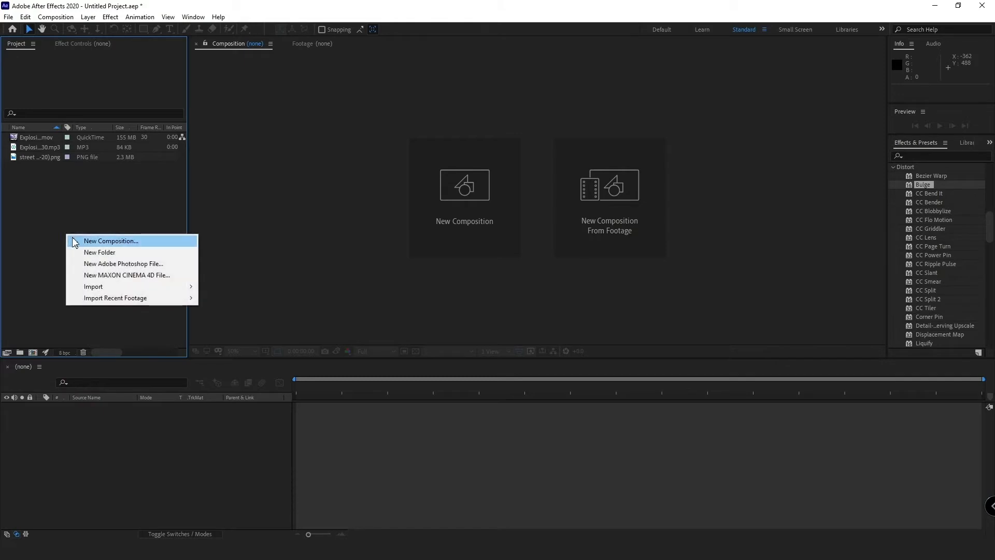
click(108, 241)
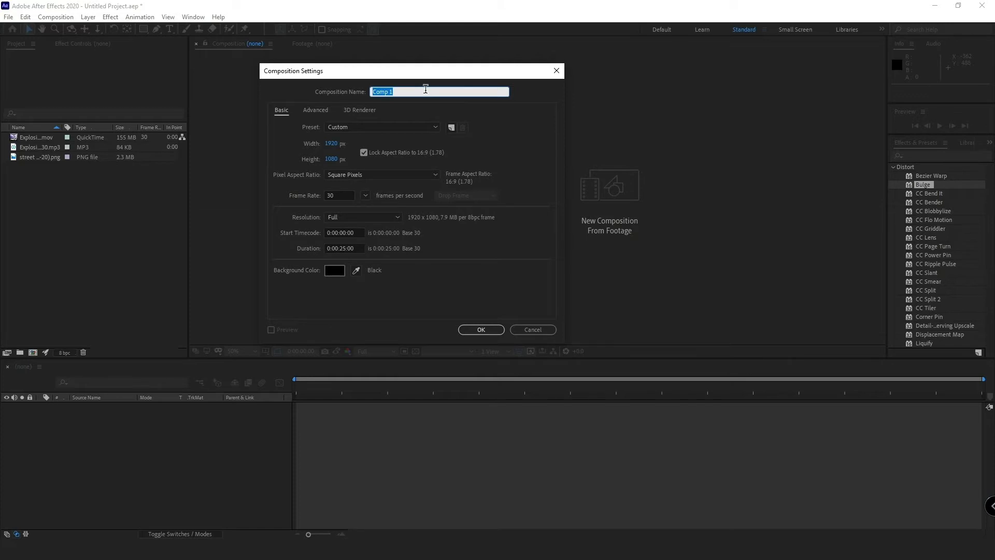
text(Explosion)
click(351, 155)
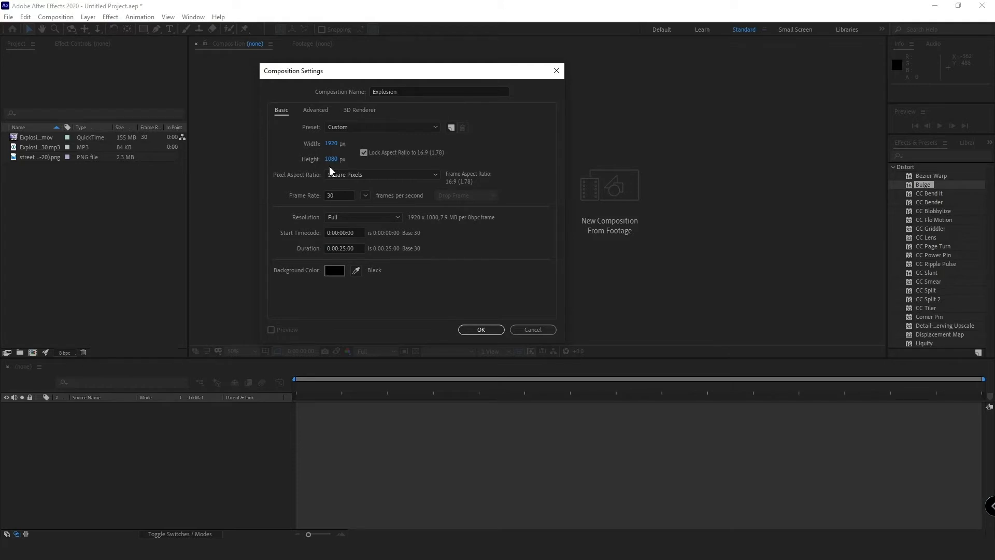
Step: Set the composition's pixel aspect ratio to Square Pixels and its frame rate to 30 frames per second
click(371, 175)
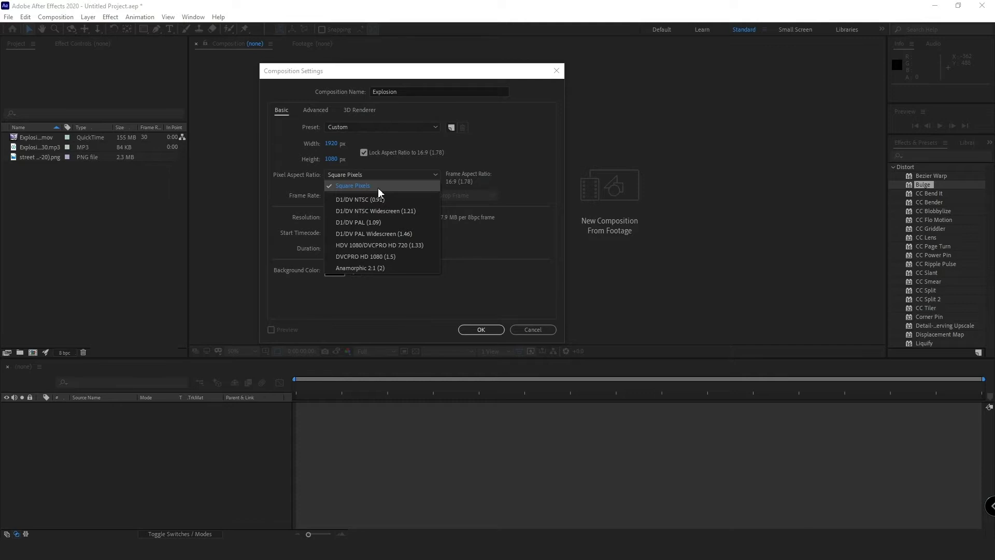
click(378, 188)
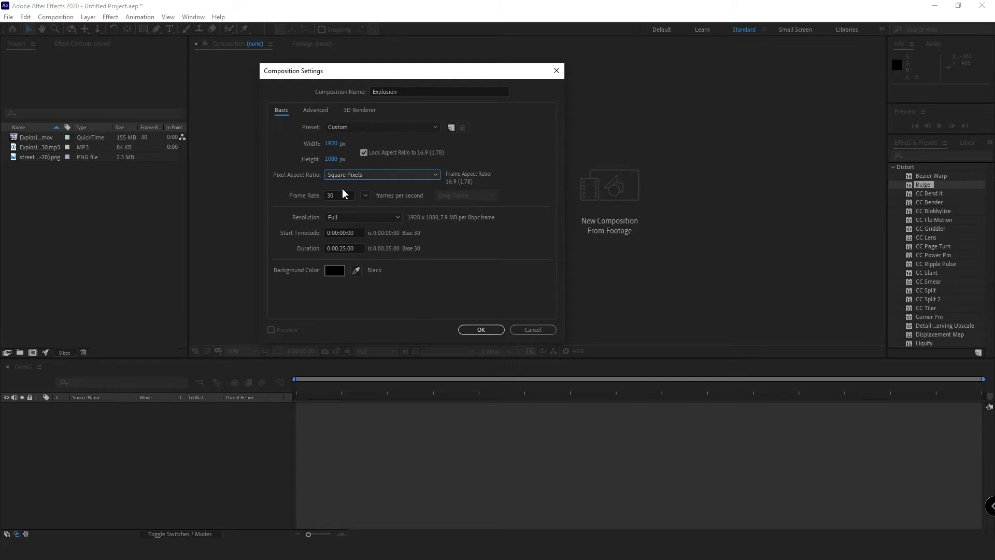
click(336, 196)
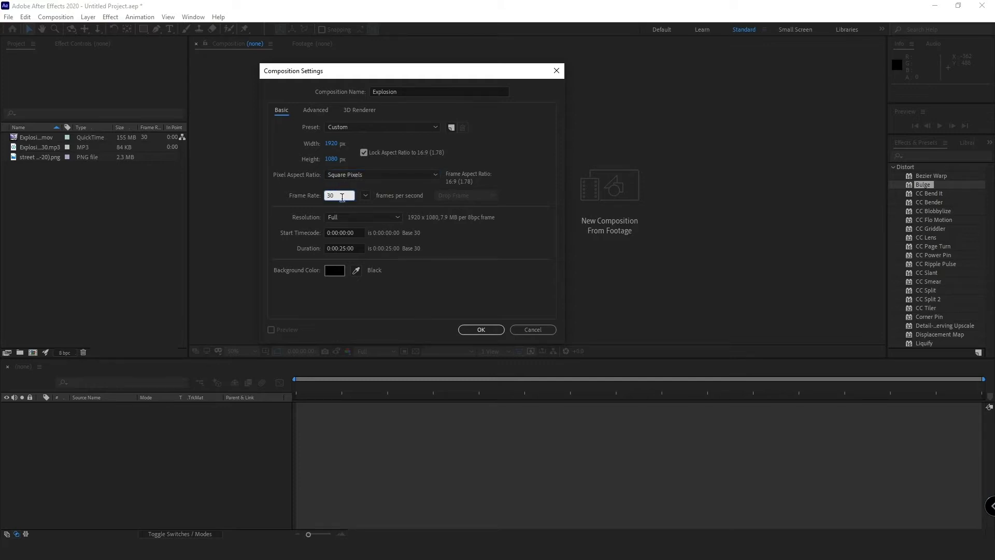
click(366, 195)
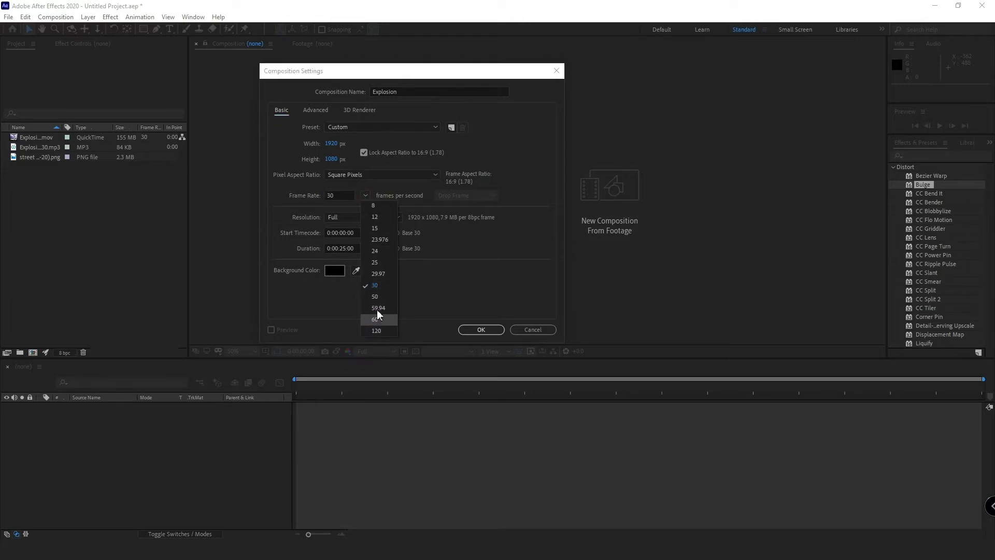
click(378, 285)
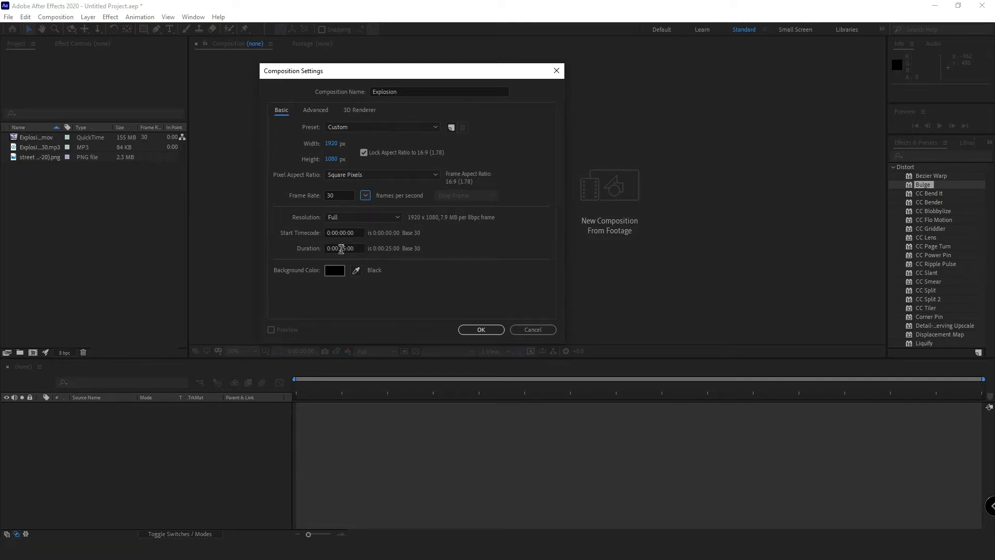
Step: Set the composition duration to 0:00:30:00 and create the composition
click(345, 248)
text(3000)
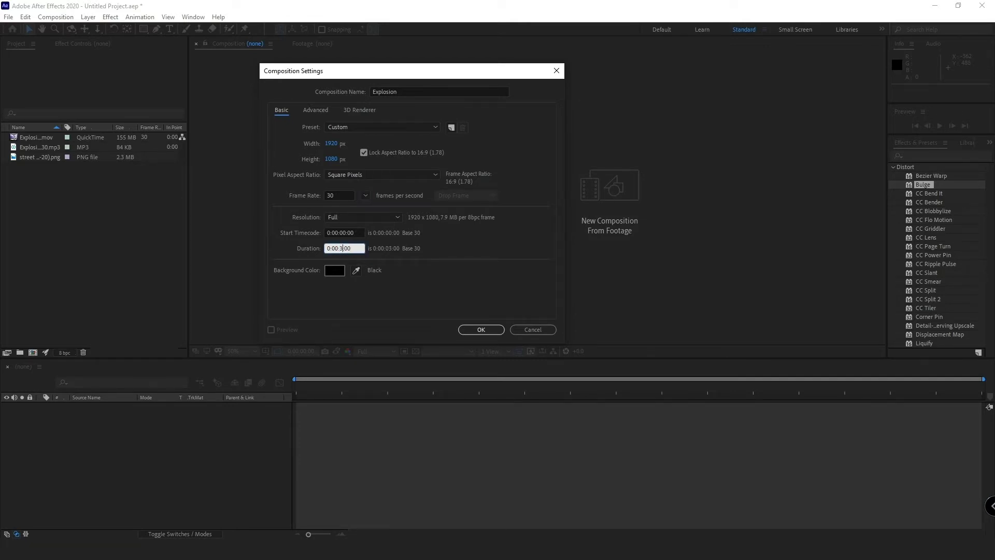
click(437, 254)
click(467, 330)
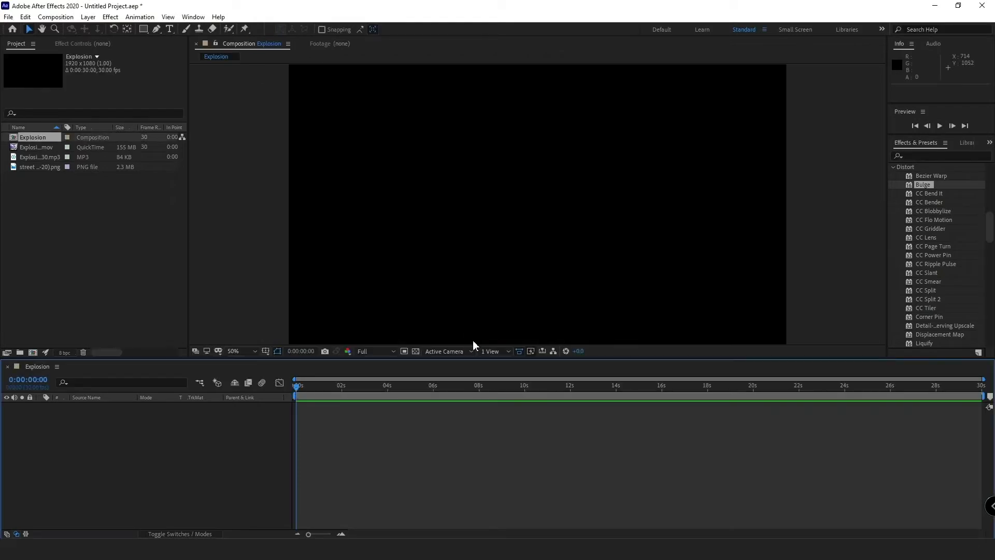
Step: Add the street PNG to the Explosion composition and layer Explosion_3.mov above it, starting at 0 seconds
click(980, 387)
click(982, 388)
drag(23, 166, 39, 419)
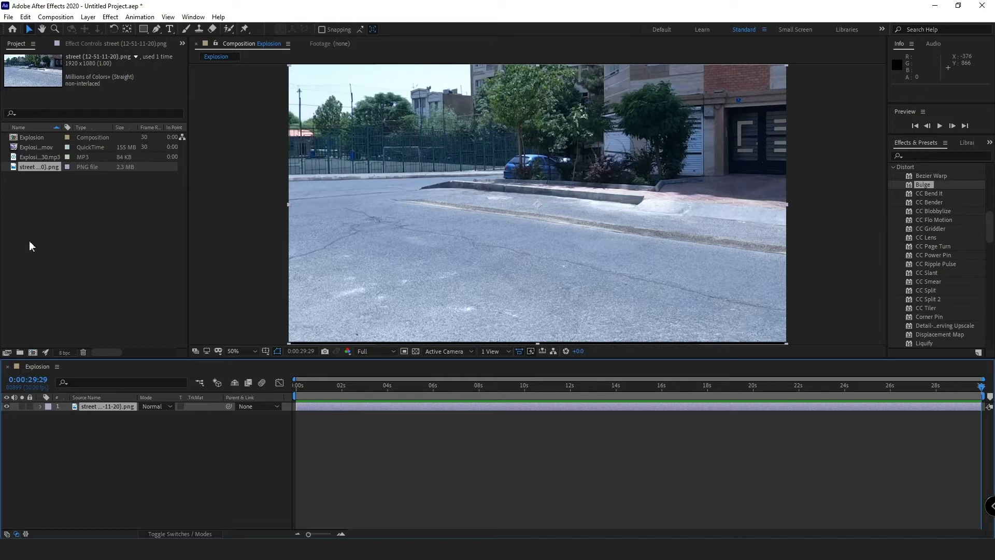
drag(27, 146, 96, 404)
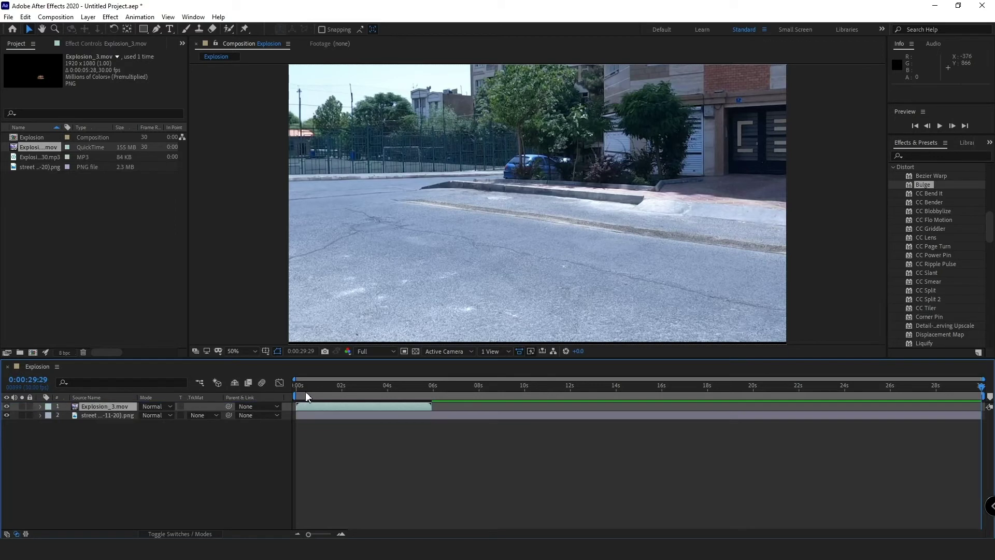
Step: Scale the explosion layer down to about a third and position it at about 280, 424, at the far end of the street
click(331, 386)
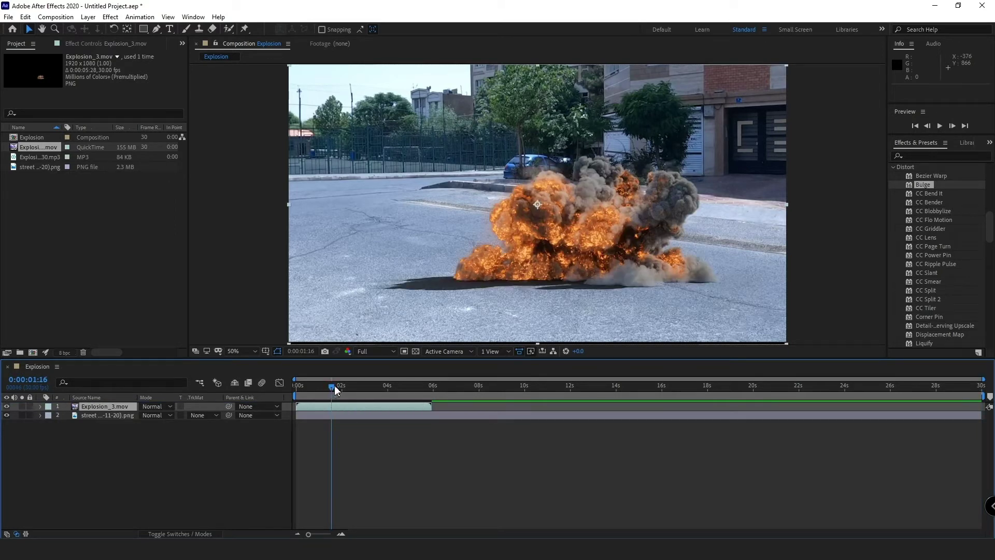
drag(786, 64, 621, 126)
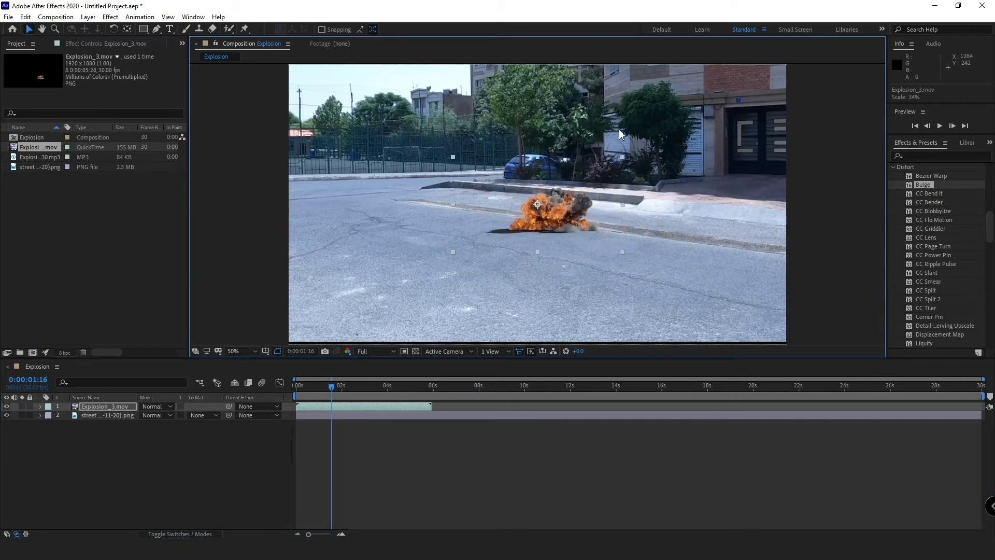
drag(575, 206, 399, 177)
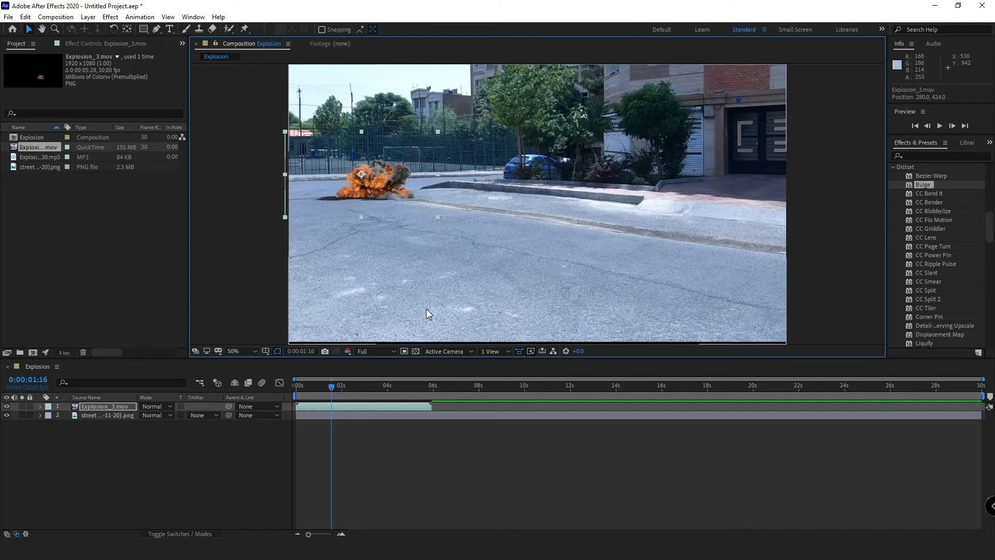
click(338, 406)
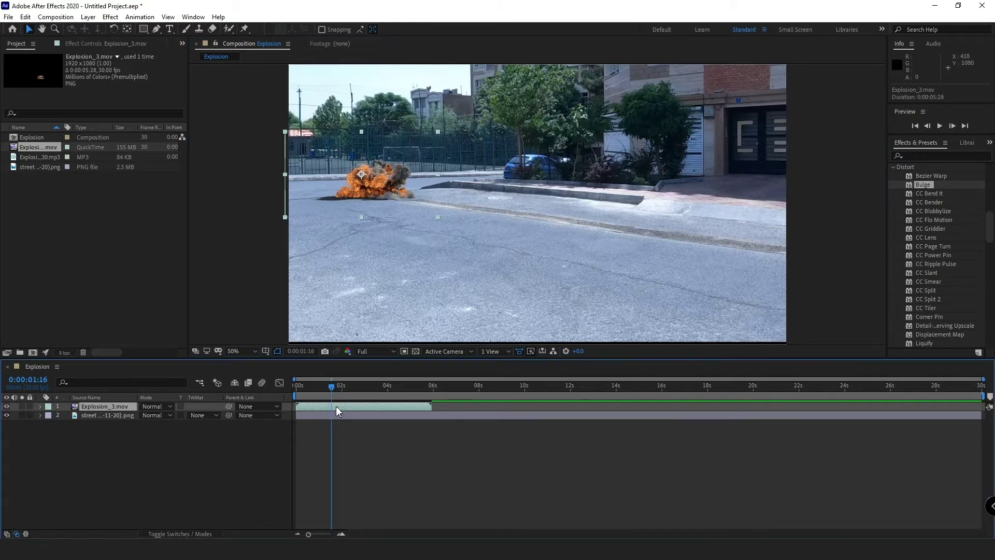
click(25, 17)
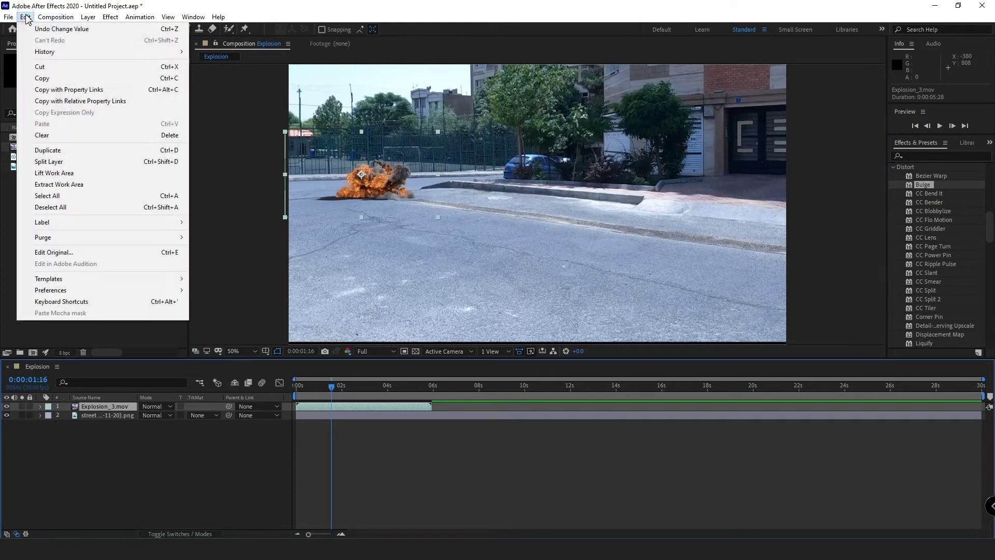
click(54, 151)
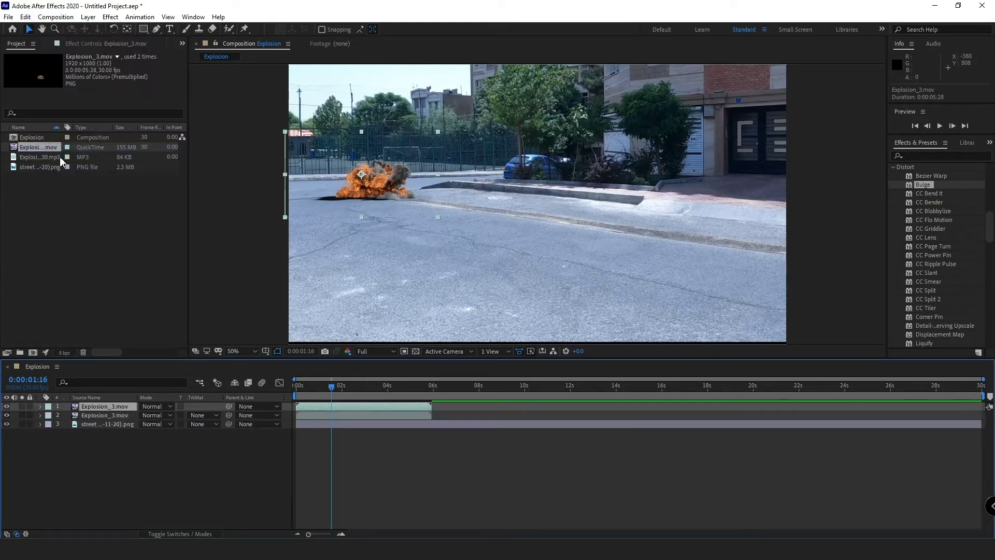
key(Delete)
Step: Duplicate the explosion layer, place the slightly larger copy near the middle of the street, and delay its start by about 1.5 seconds
click(323, 406)
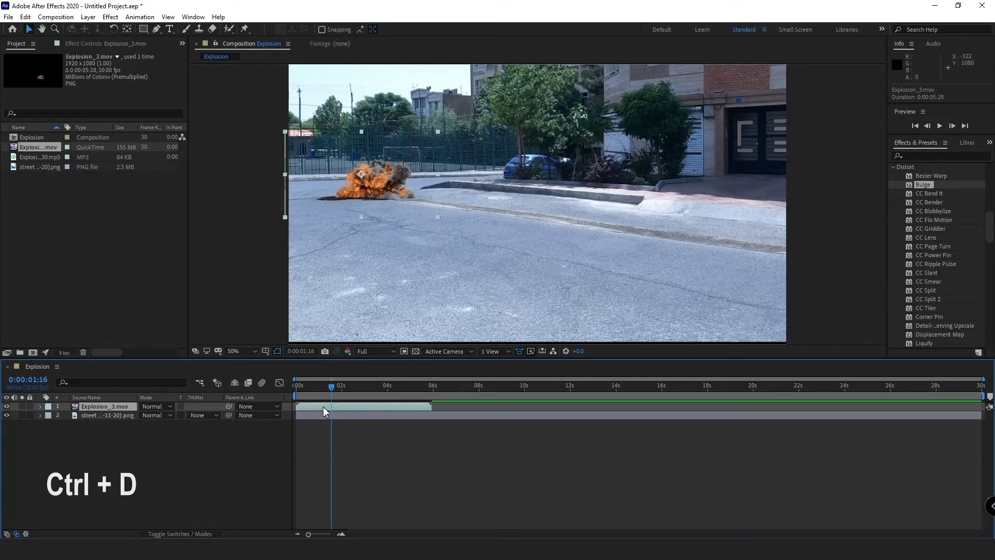
key(ctrl+d)
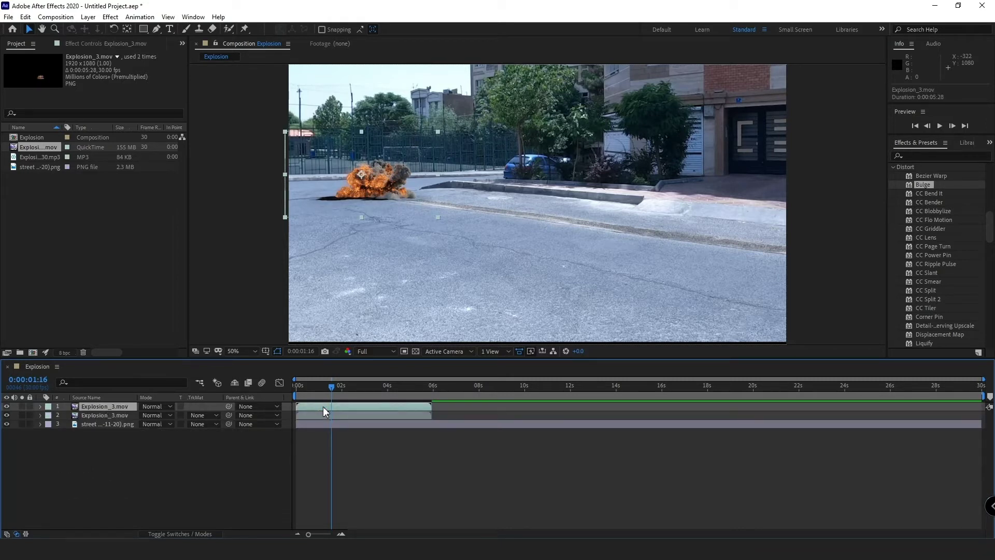
drag(378, 182, 483, 210)
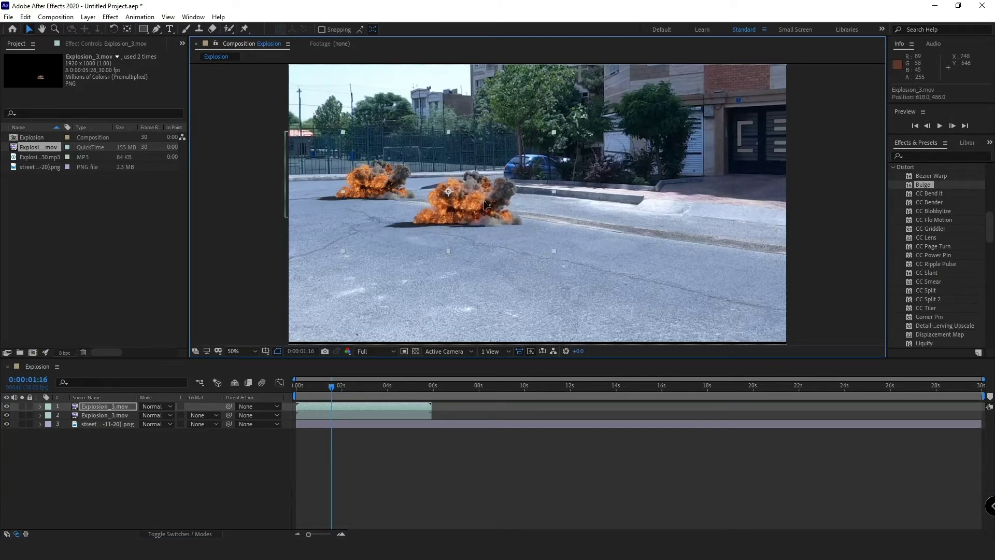
drag(323, 408, 373, 386)
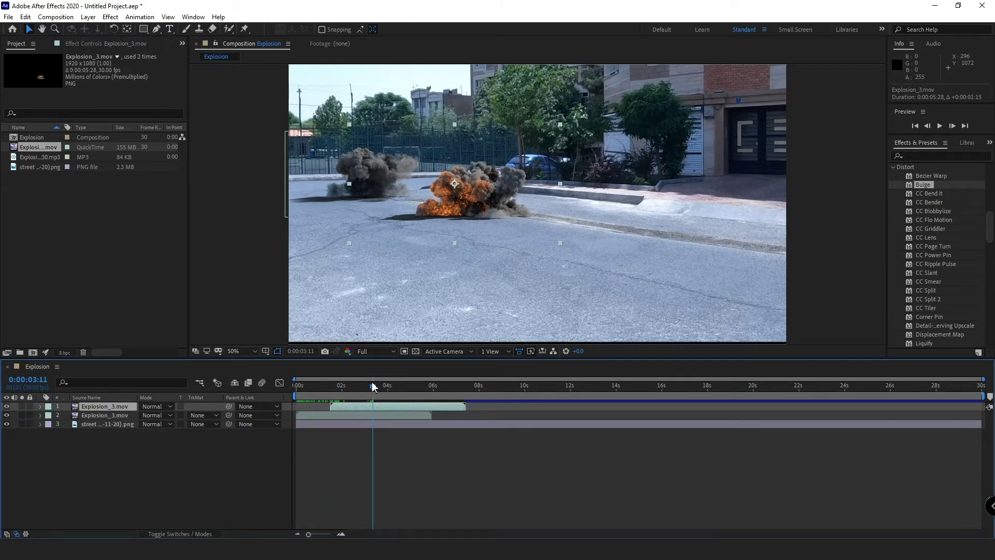
Step: Duplicate the second explosion, place the enlarged copy in the left foreground of the street, and start it at about 3 seconds
click(25, 17)
click(48, 149)
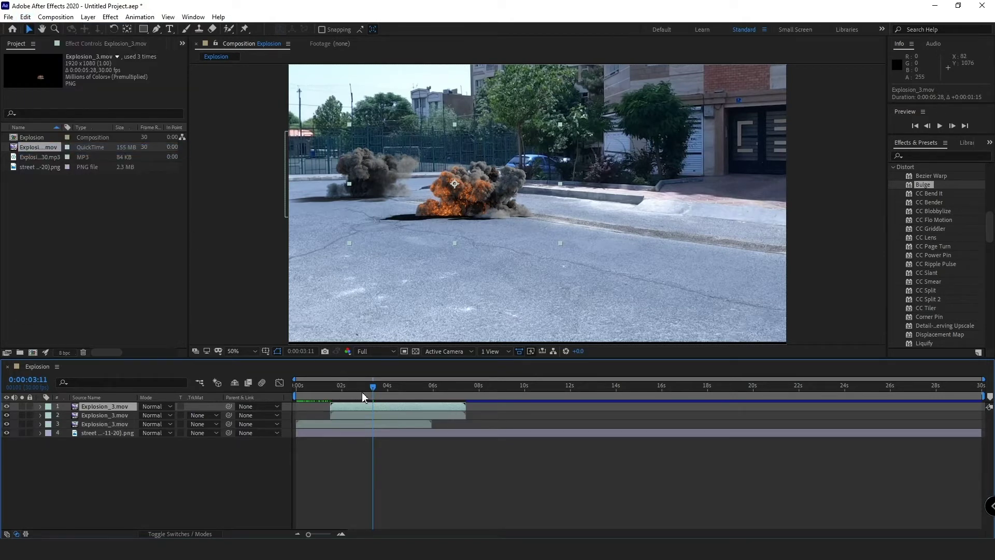
drag(480, 196, 401, 222)
drag(348, 406, 387, 407)
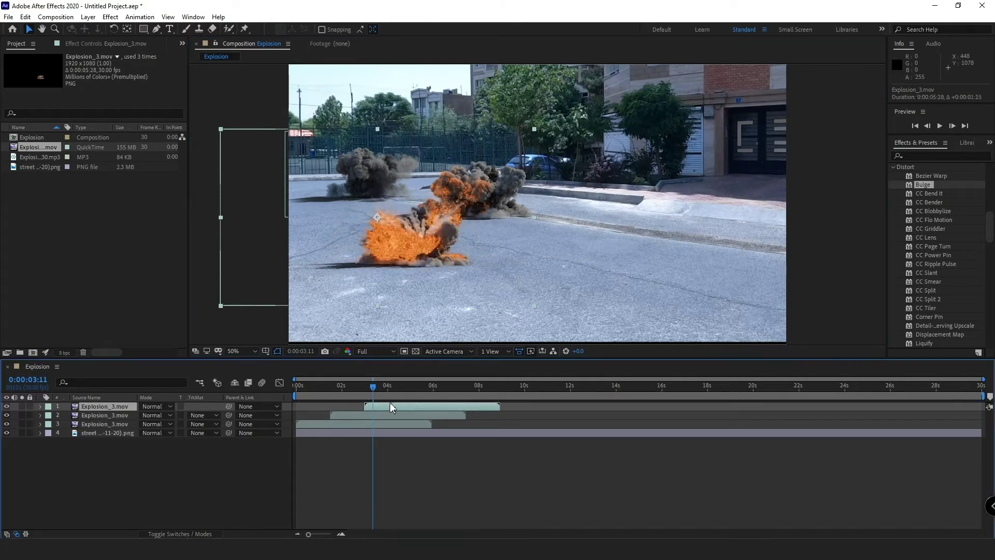
Step: Play back the composition from the start to check the timing of the three explosions
click(296, 388)
key(space)
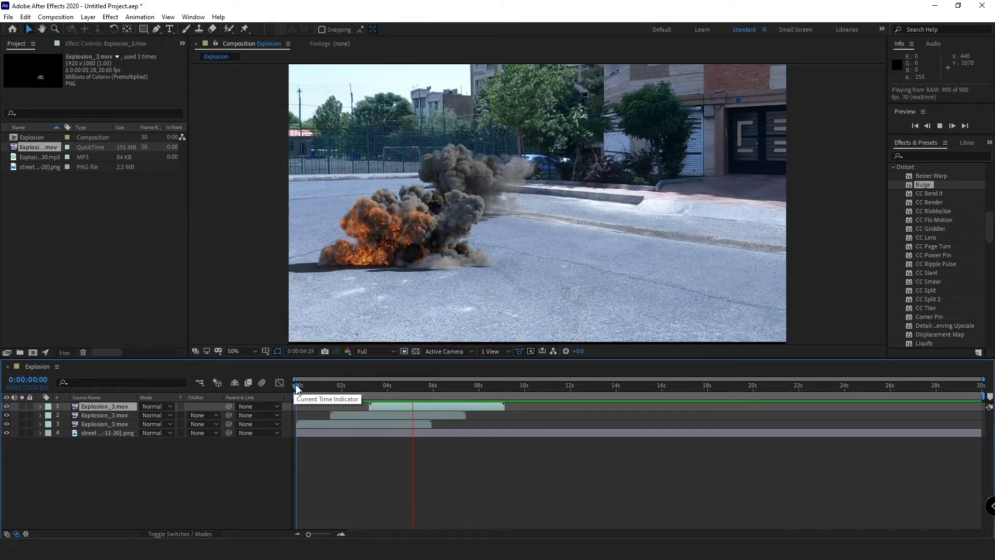
key(space)
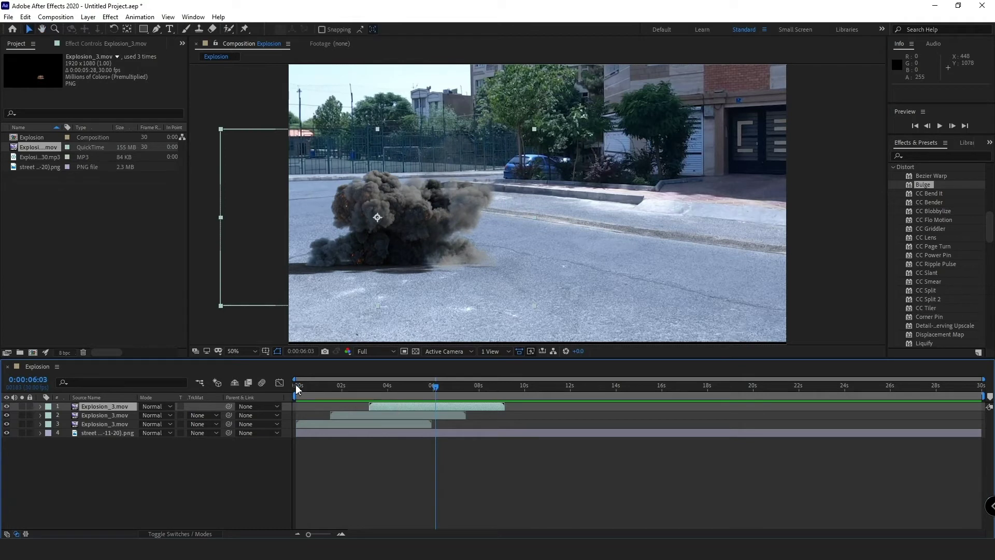
Step: Apply the Stylize Glow effect to the first explosion layer with threshold 45.9%, radius 341 and intensity 1.1
click(324, 387)
click(321, 420)
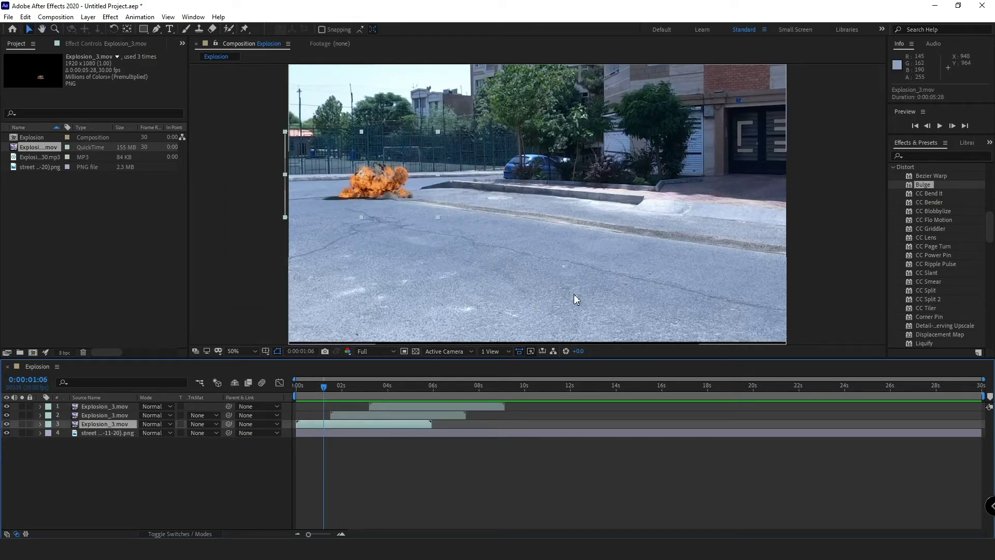
click(926, 157)
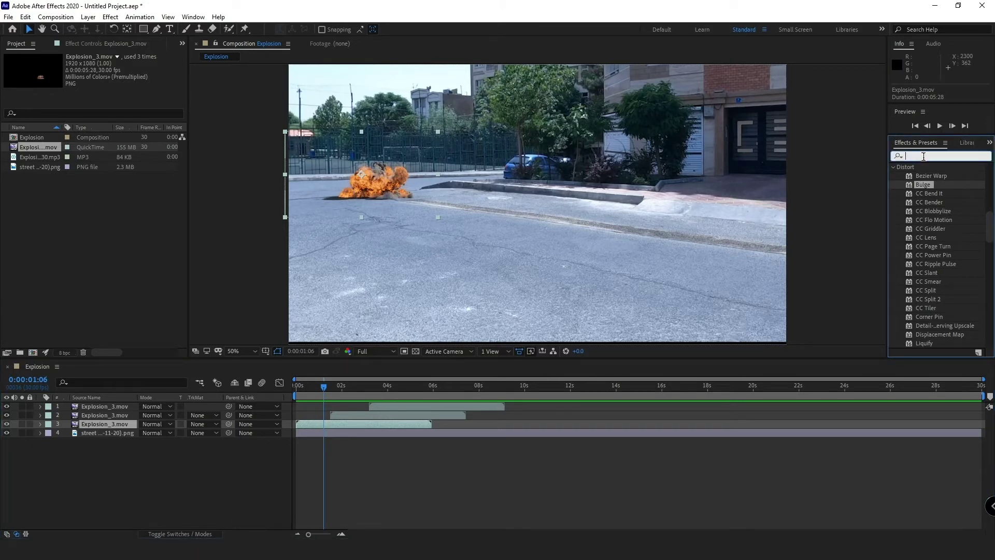
text(glow)
drag(931, 343, 368, 425)
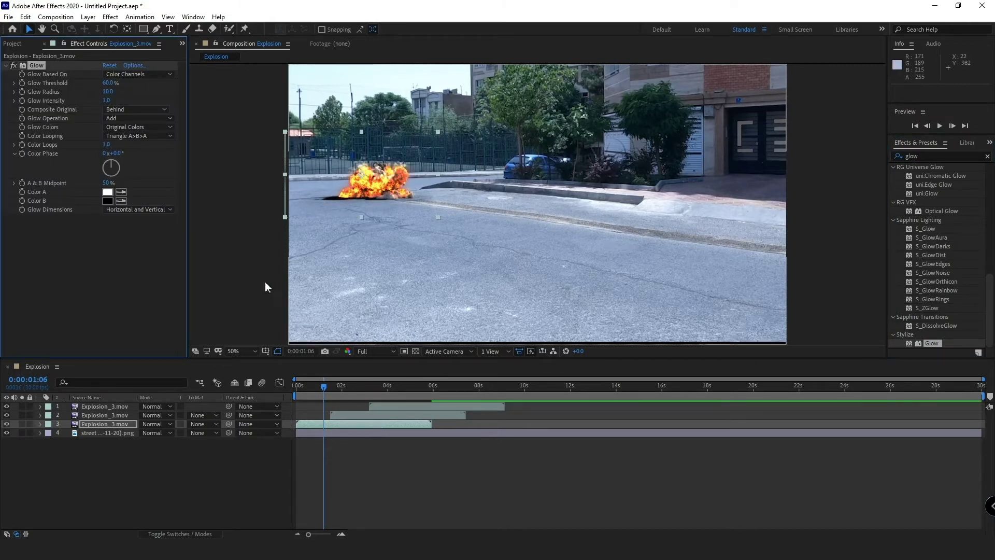
drag(108, 91, 190, 91)
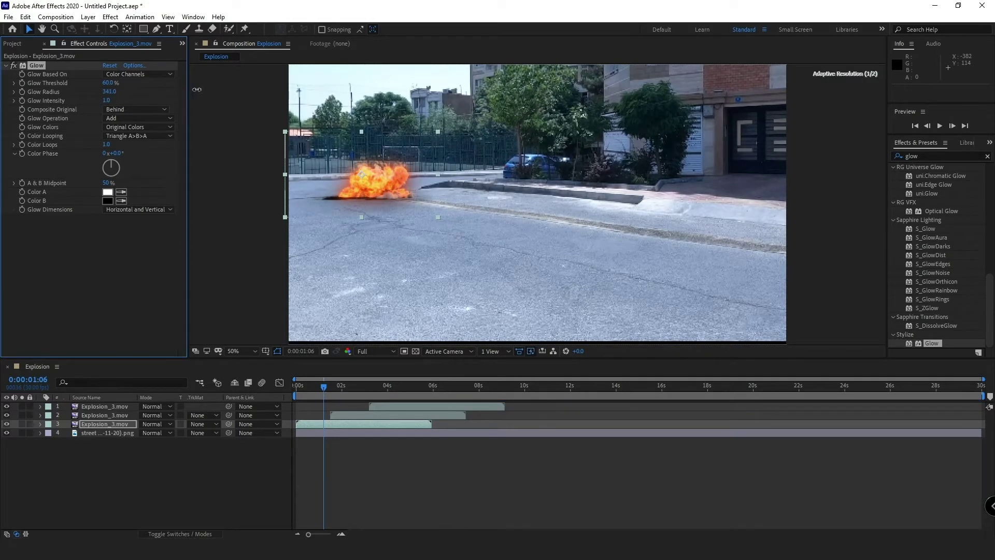
mouse_move(108, 83)
mouse_down()
mouse_move(78, 86)
mouse_move(112, 102)
mouse_up()
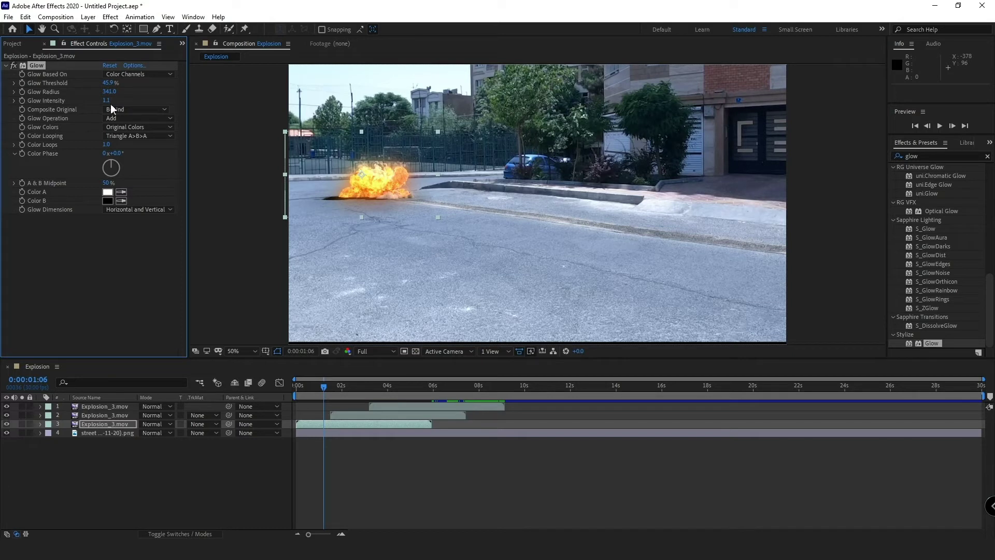
Step: Play back the composition from the start to check the glow on the first explosion
click(295, 389)
key(space)
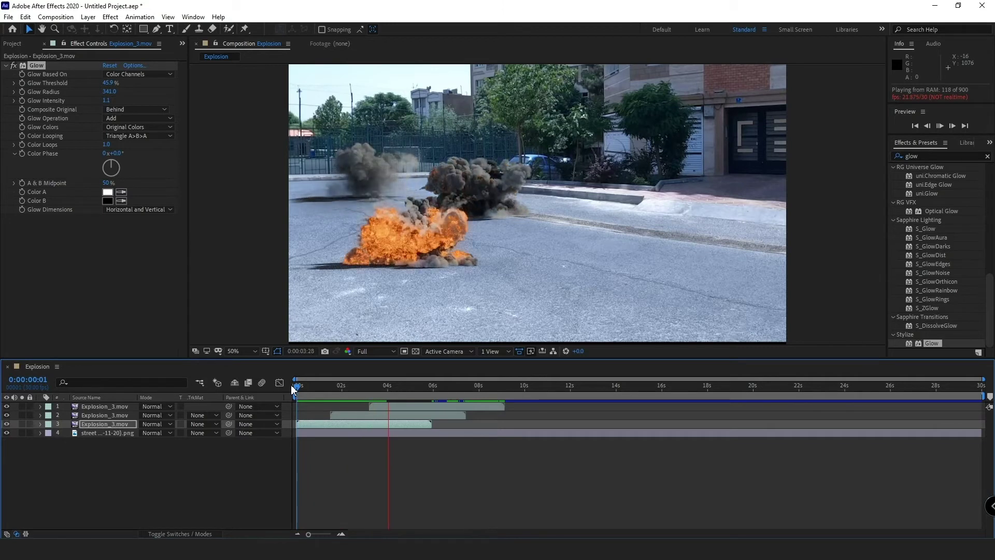
key(space)
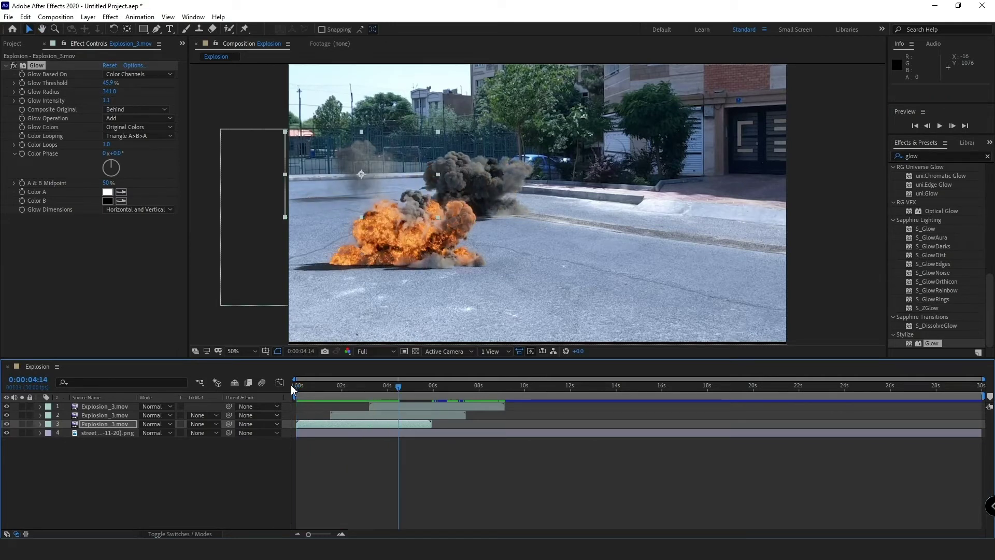
Step: Copy the Glow effect from the first explosion layer and paste it onto the second explosion layer
click(314, 424)
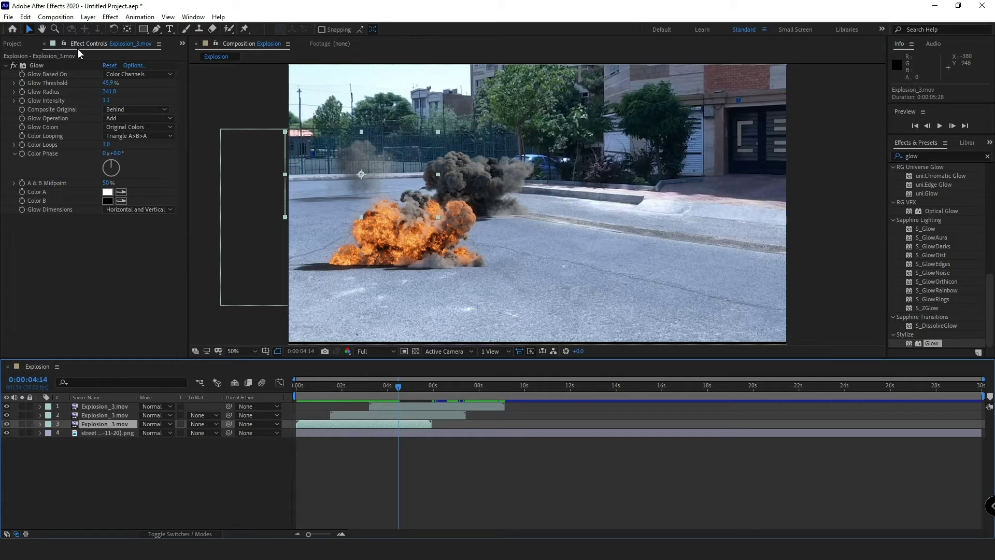
click(36, 66)
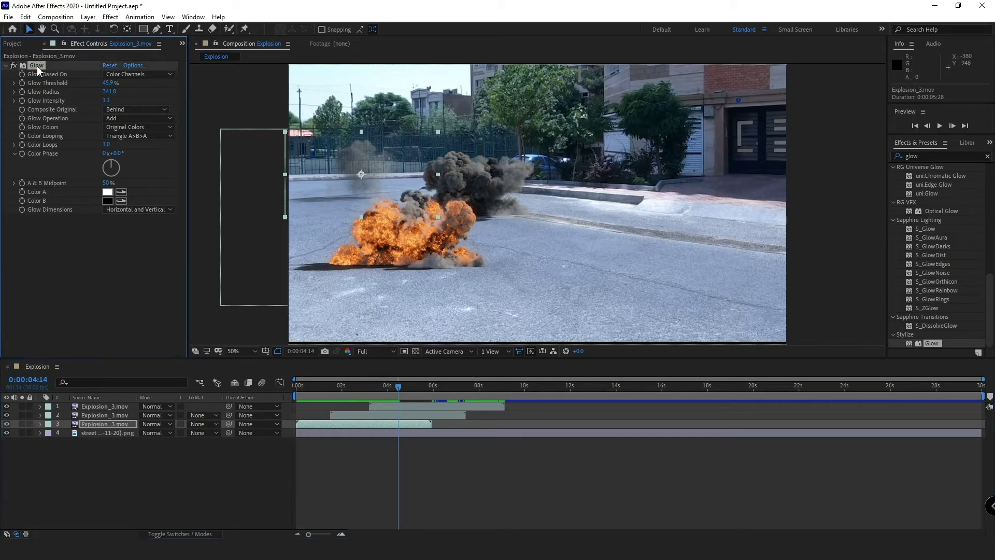
key(ctrl+c)
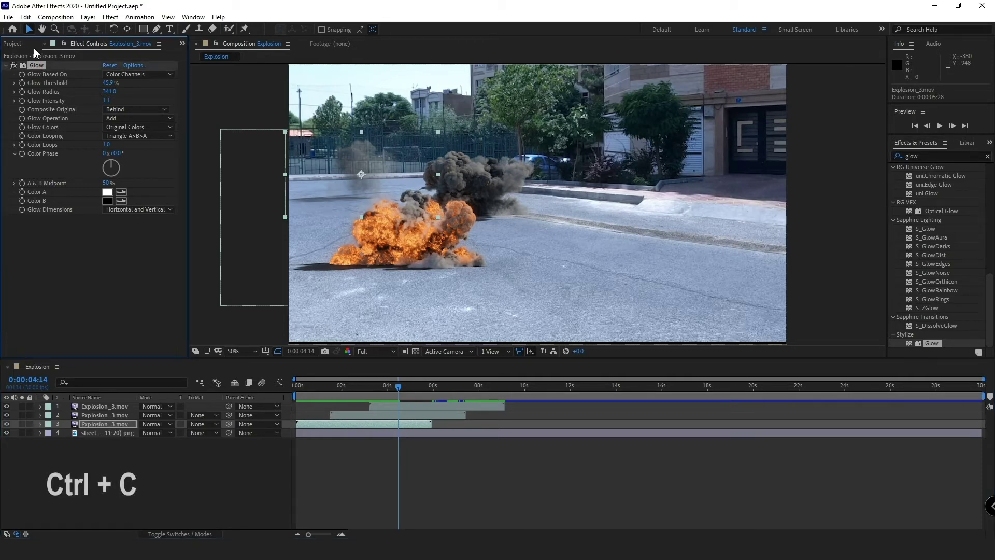
click(26, 17)
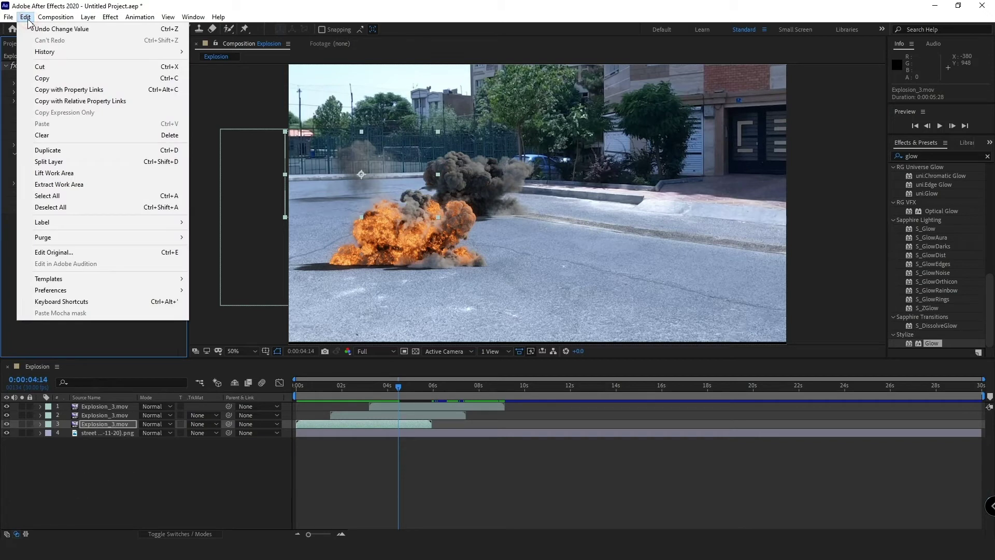
click(36, 79)
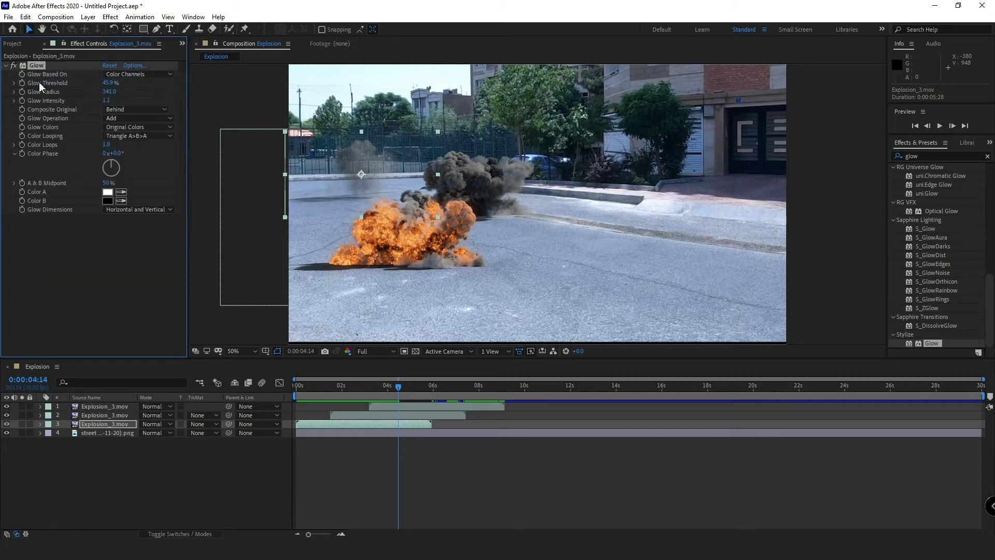
click(356, 418)
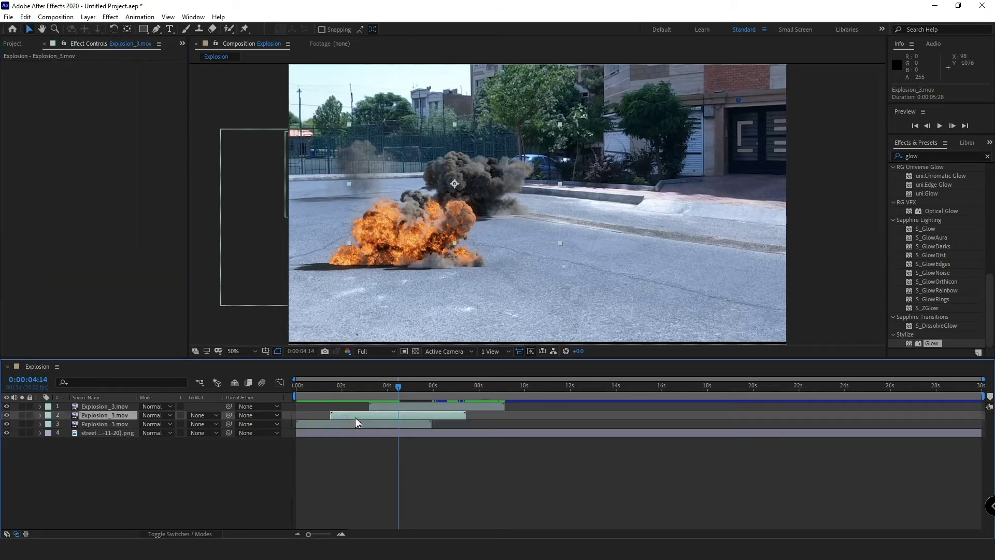
key(ctrl+v)
click(25, 17)
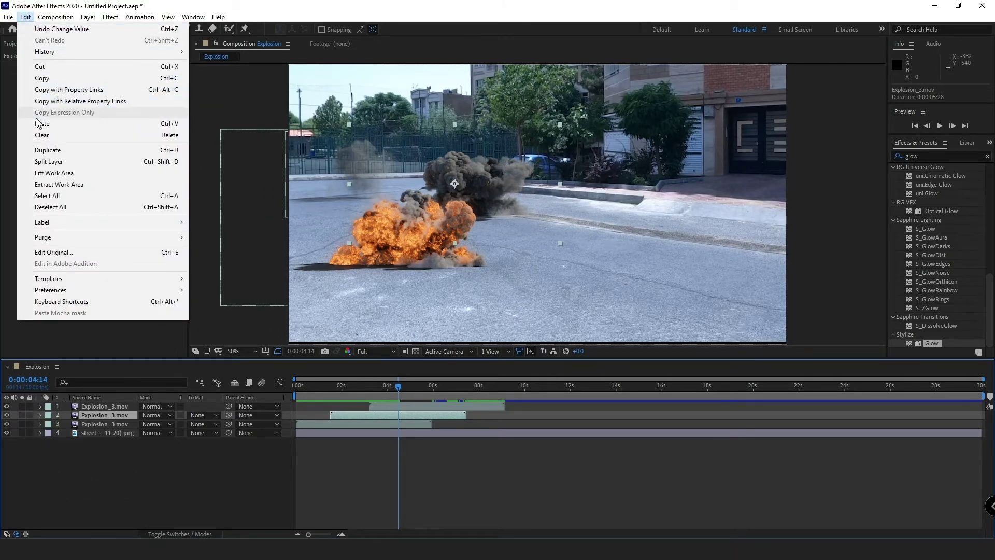
click(42, 123)
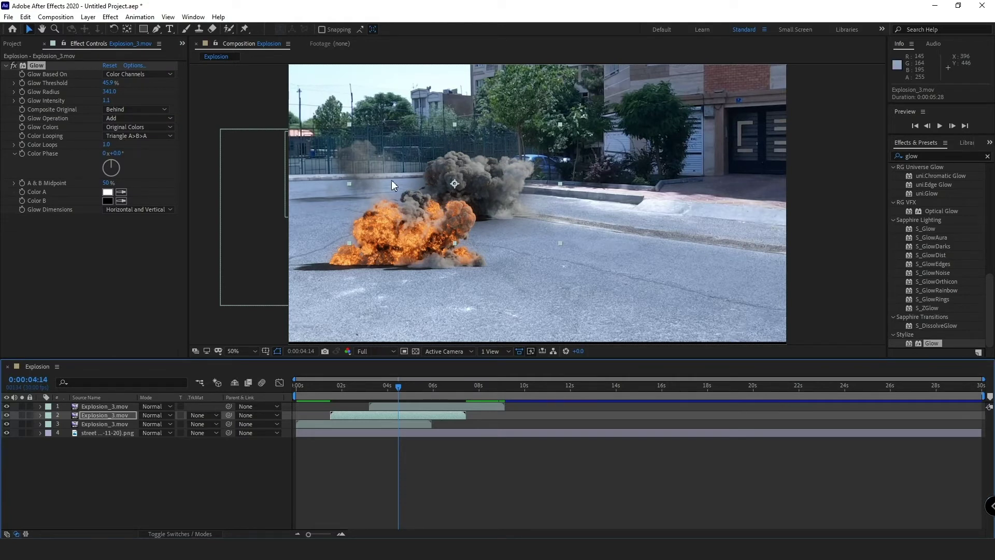
Step: Paste the copied Glow effect onto the third explosion layer, the large one in the foreground
click(415, 406)
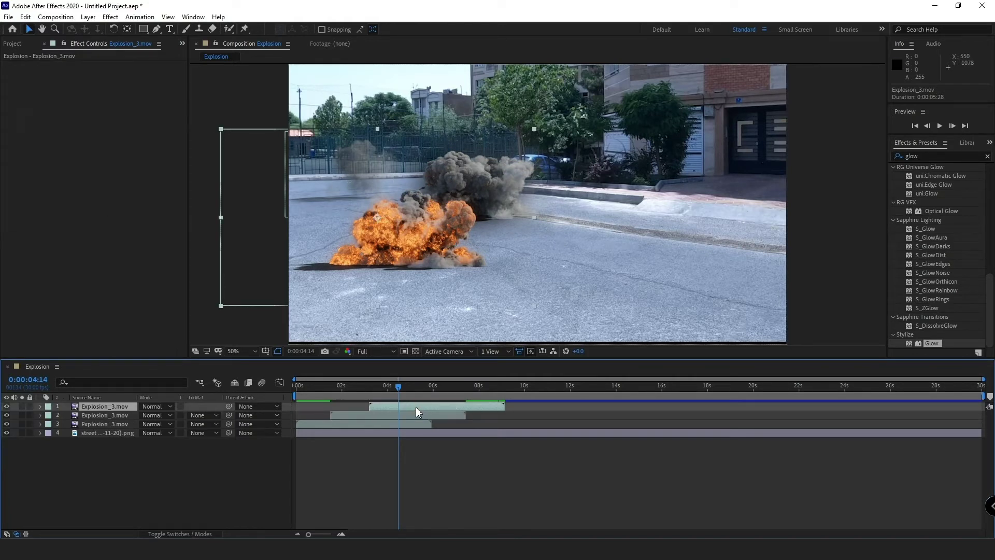
click(25, 17)
click(42, 123)
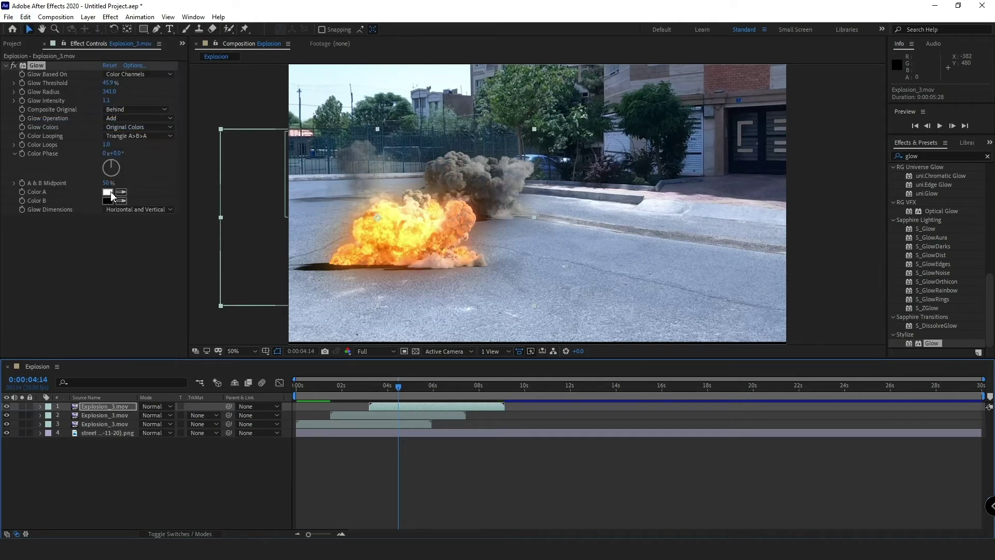
Step: Play back the composition from the start to check the glow on all three explosions
click(298, 387)
key(space)
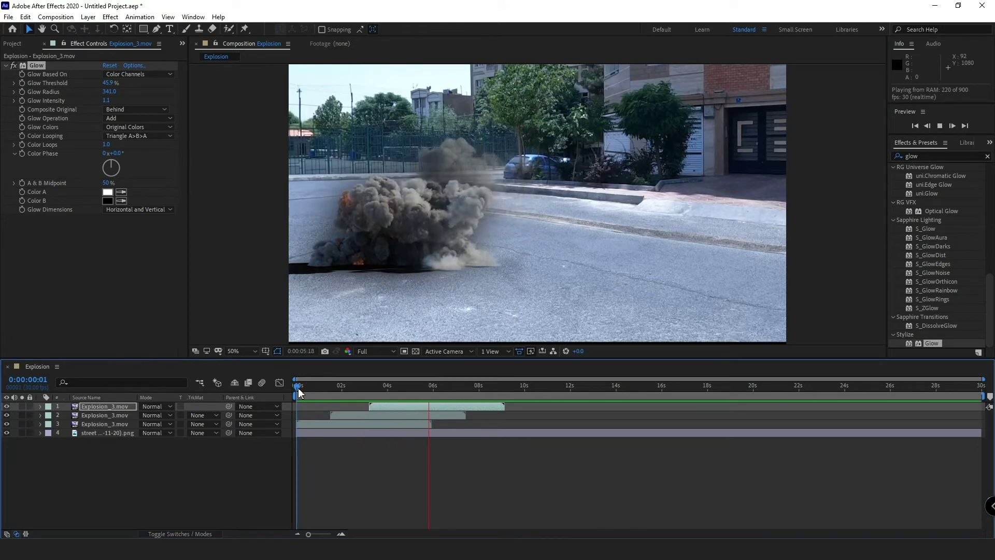
key(space)
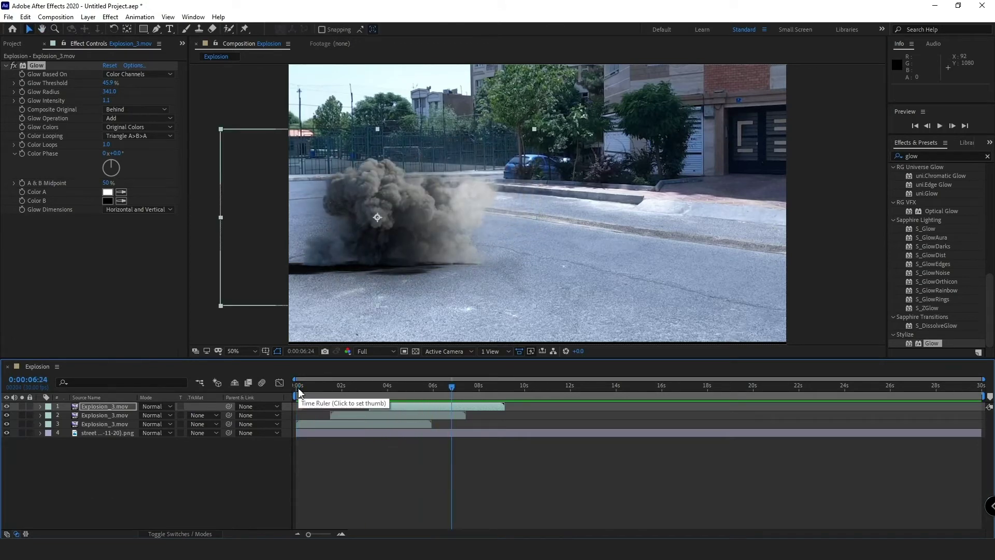
Step: Remove the Glow effect from each of the three explosion layers
click(51, 64)
key(Delete)
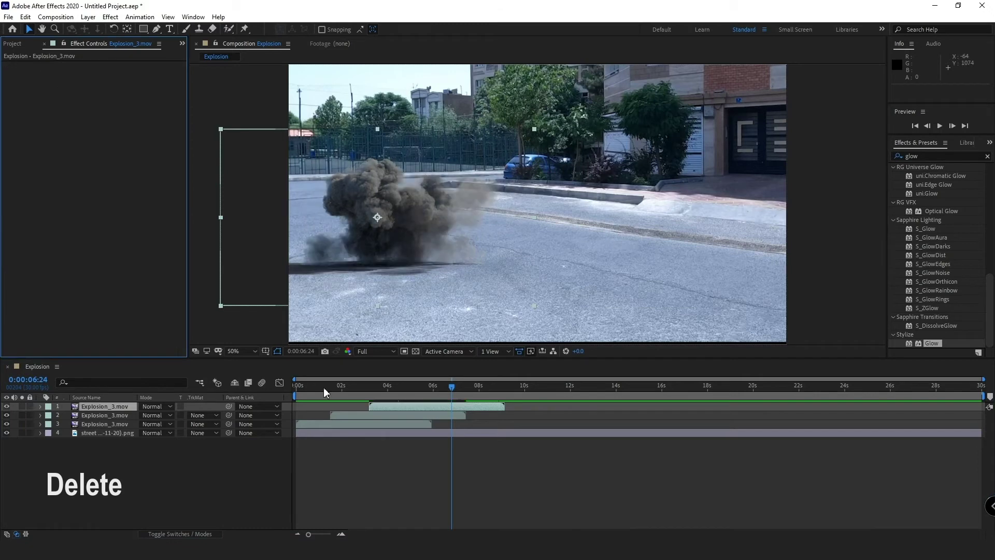
click(334, 415)
click(40, 64)
key(Delete)
click(317, 424)
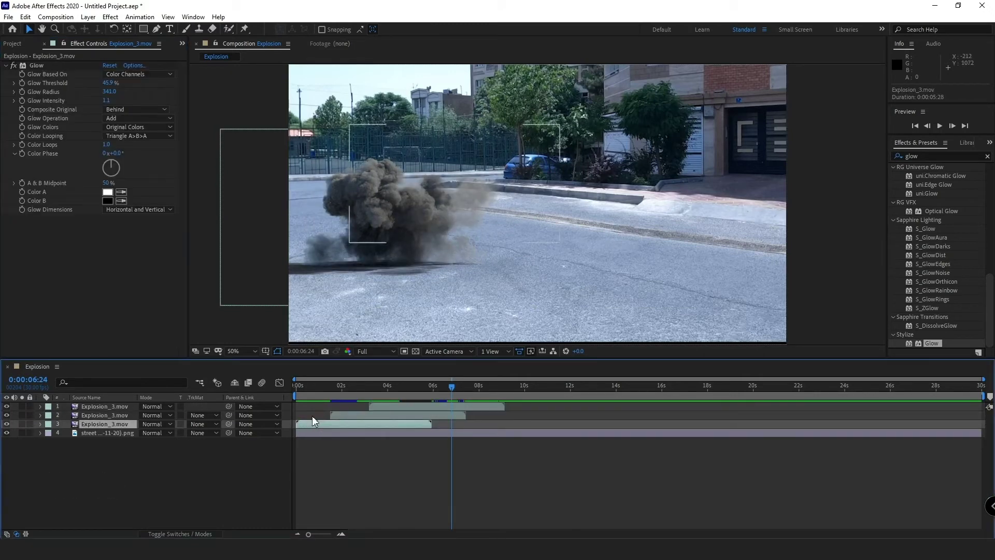
click(41, 63)
key(Delete)
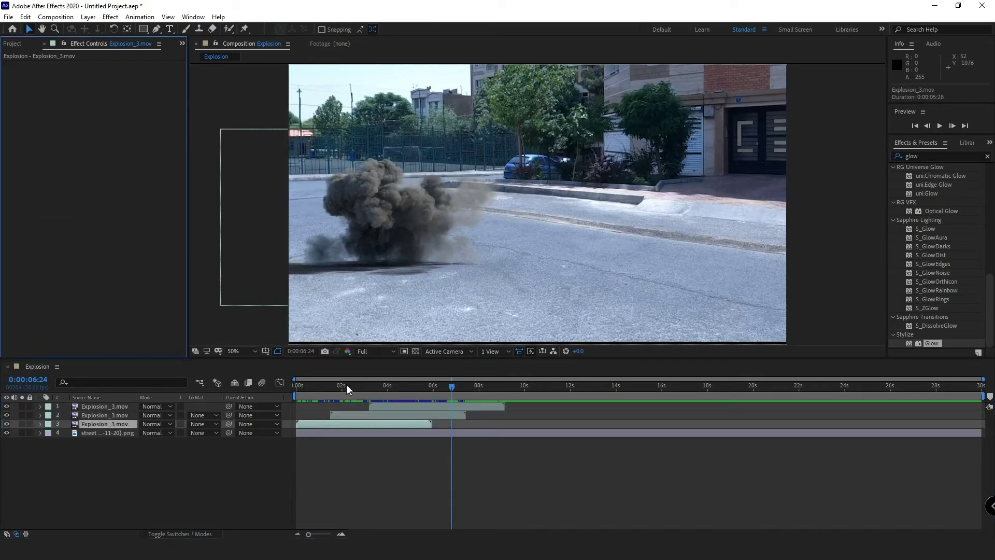
Step: Pre-compose the three explosion layers into a new composition named "Pre-comp explo", moving all attributes into it
shift+click(365, 415)
shift+click(376, 405)
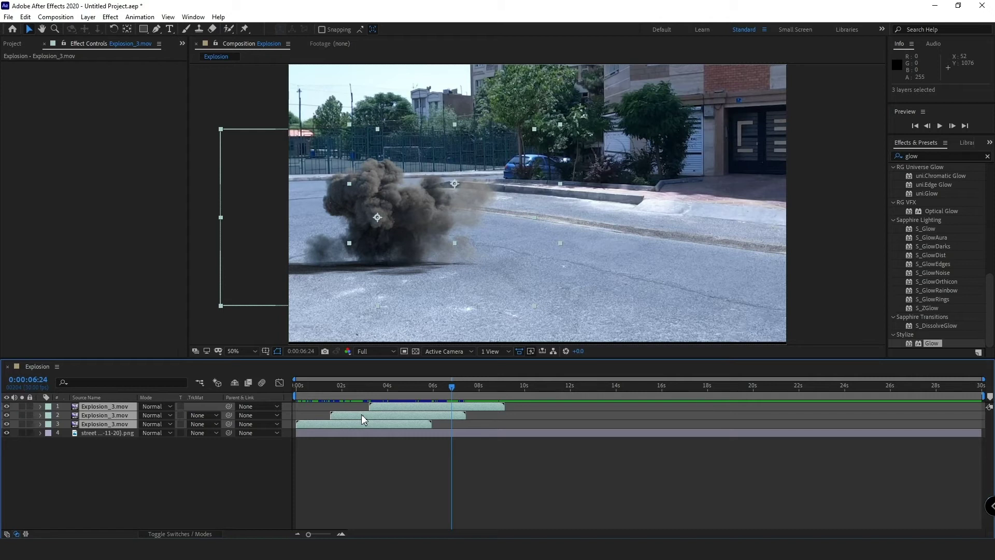
right_click(362, 414)
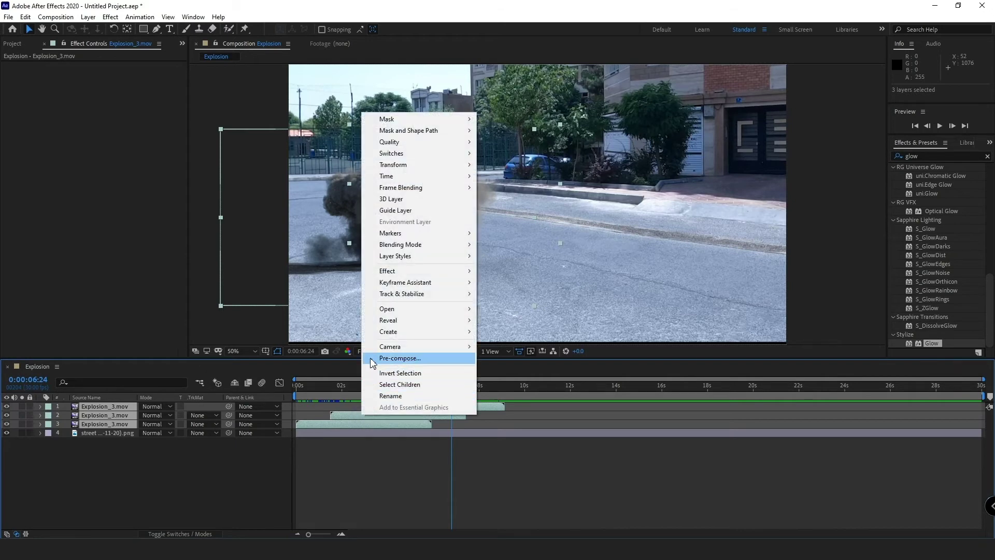
click(372, 359)
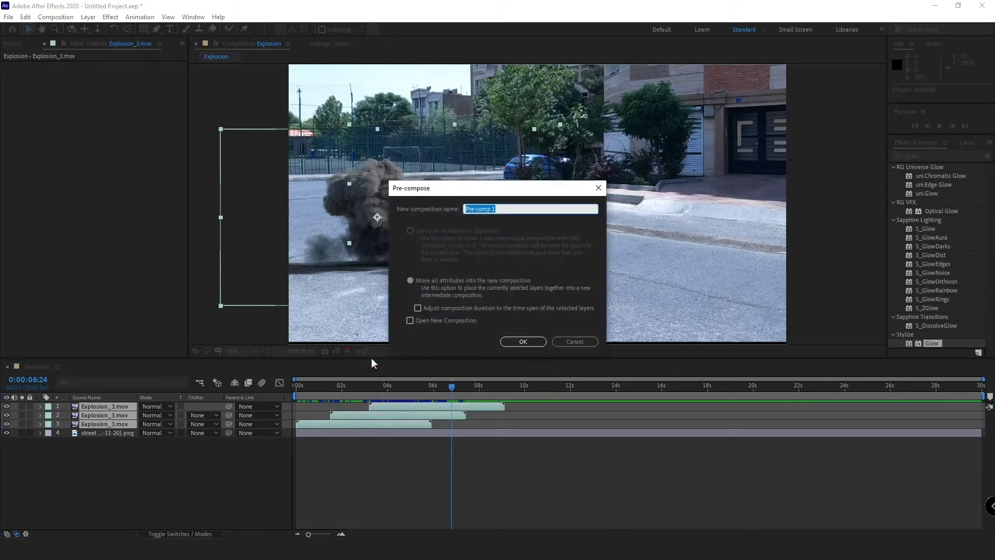
click(566, 340)
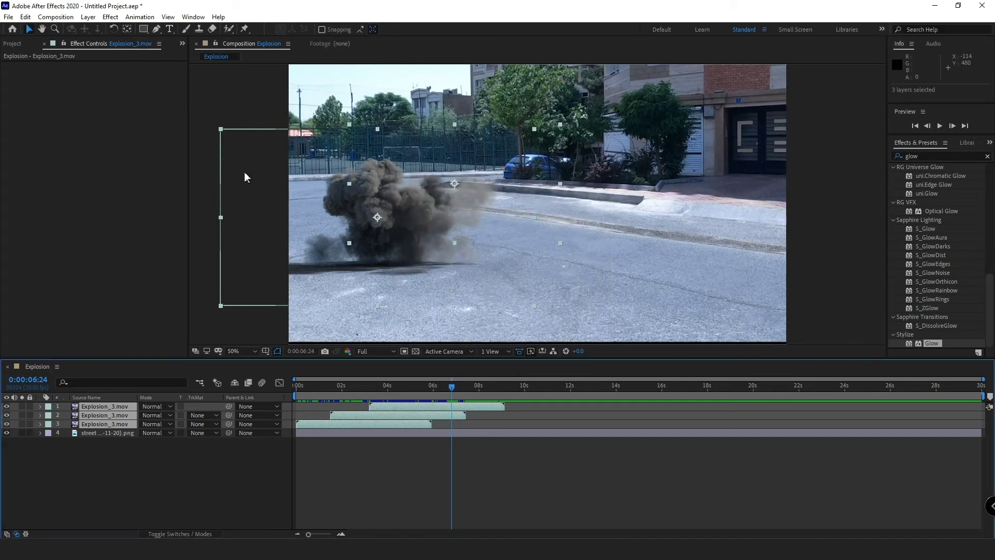
click(87, 18)
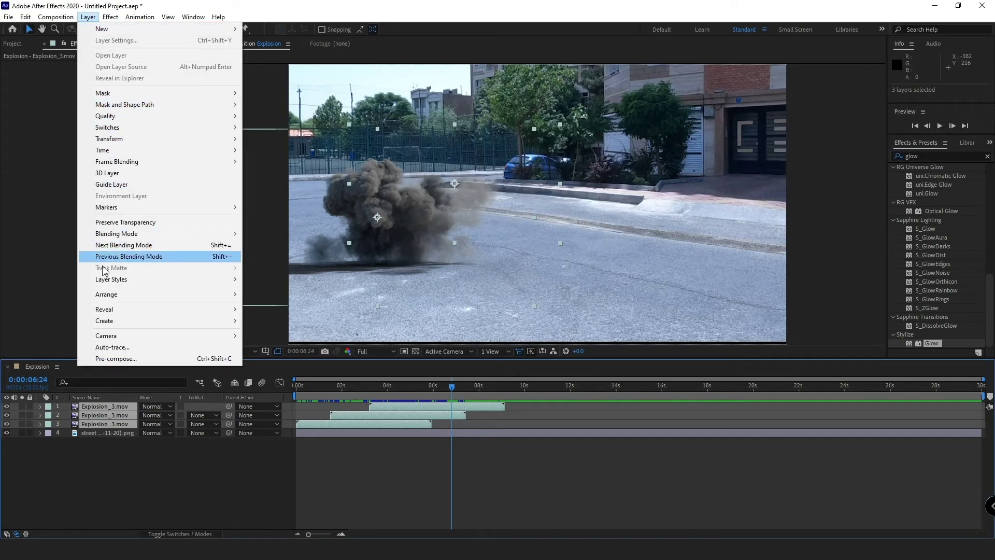
click(98, 359)
key(End)
key(BackSpace)
text(e)
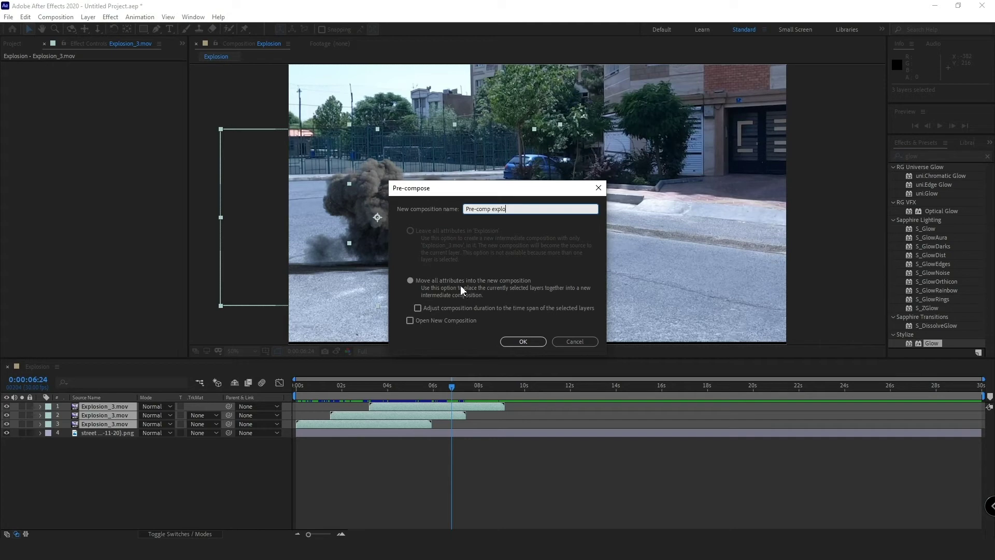
click(520, 340)
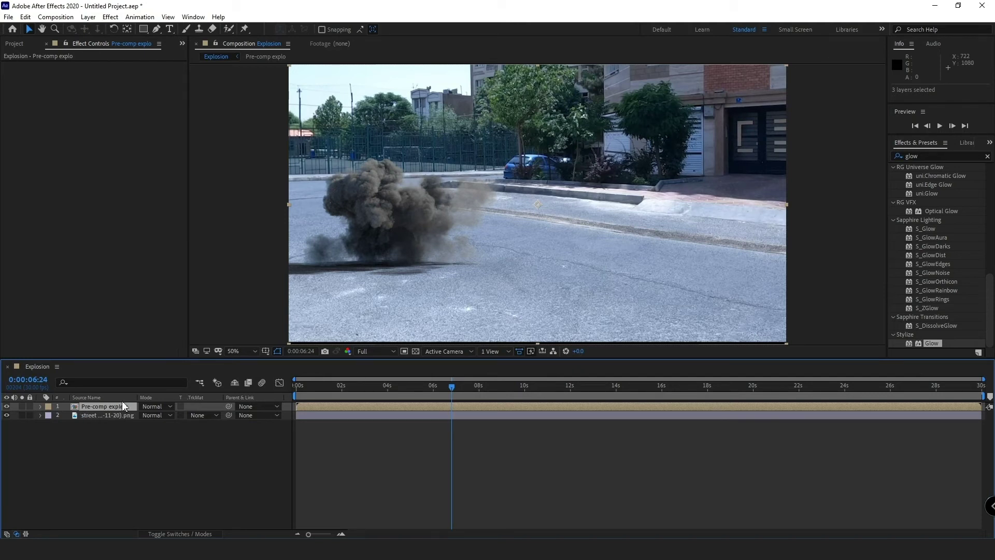
Step: Open Pre-comp explo, scrub back through its explosions to 0:00:22, and return to the Explosion composition
click(15, 45)
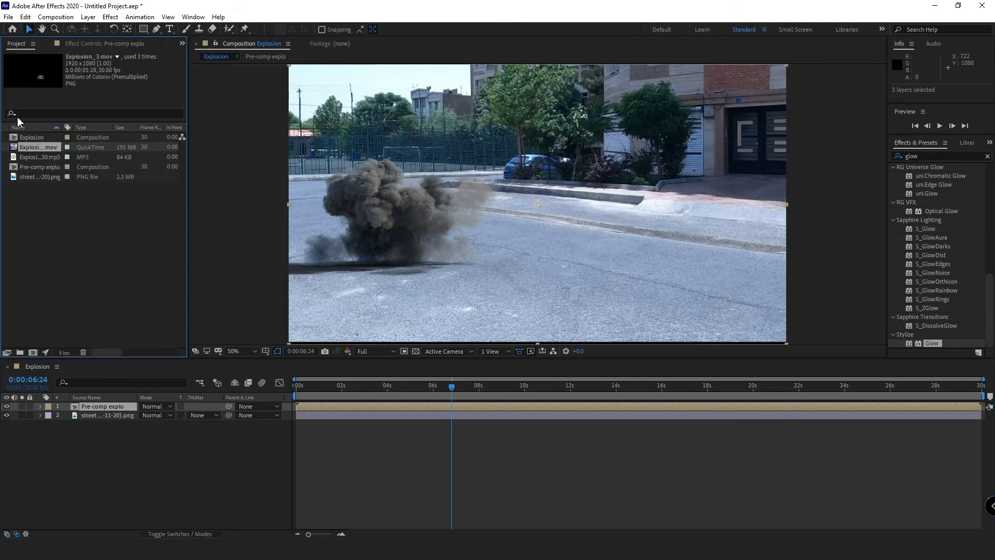
double_click(29, 167)
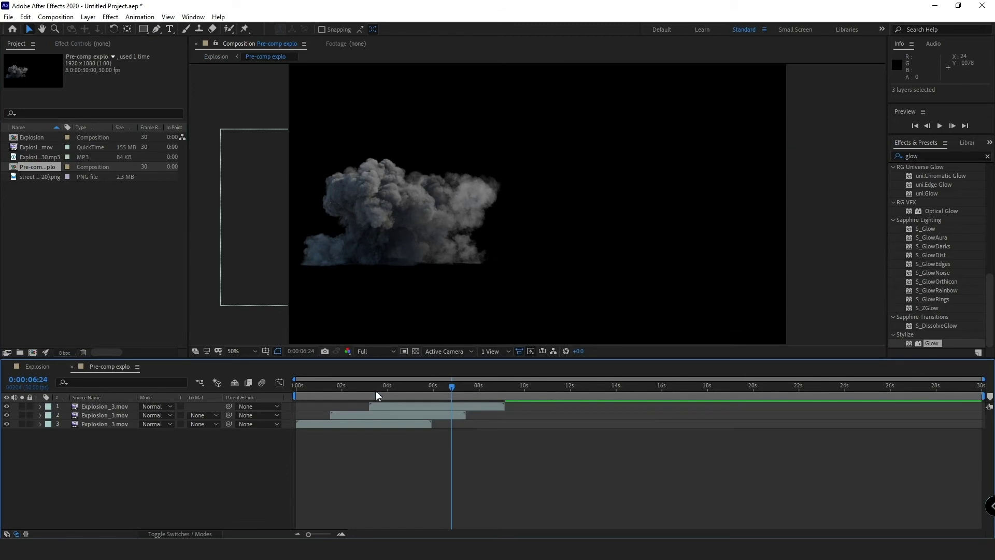
drag(404, 387, 314, 394)
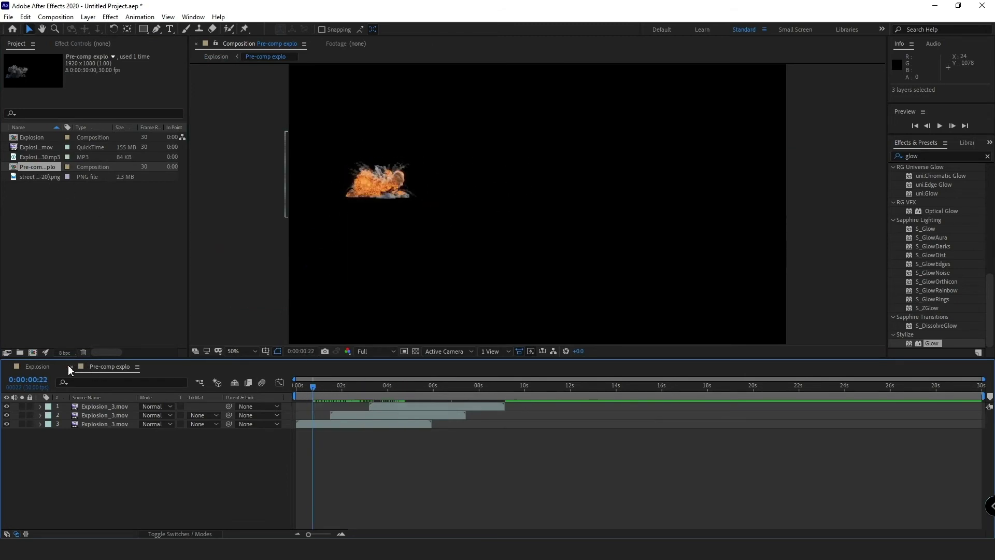
click(45, 367)
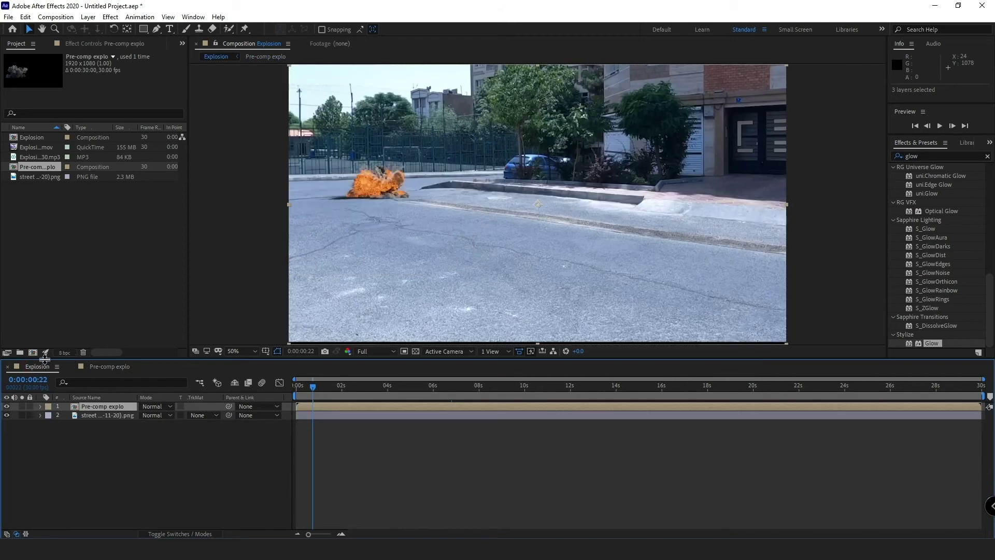
Step: Apply the Stylize Glow effect to the Pre-comp explo layer with threshold 51.4%, radius 155 and intensity 1.1
drag(933, 343, 407, 407)
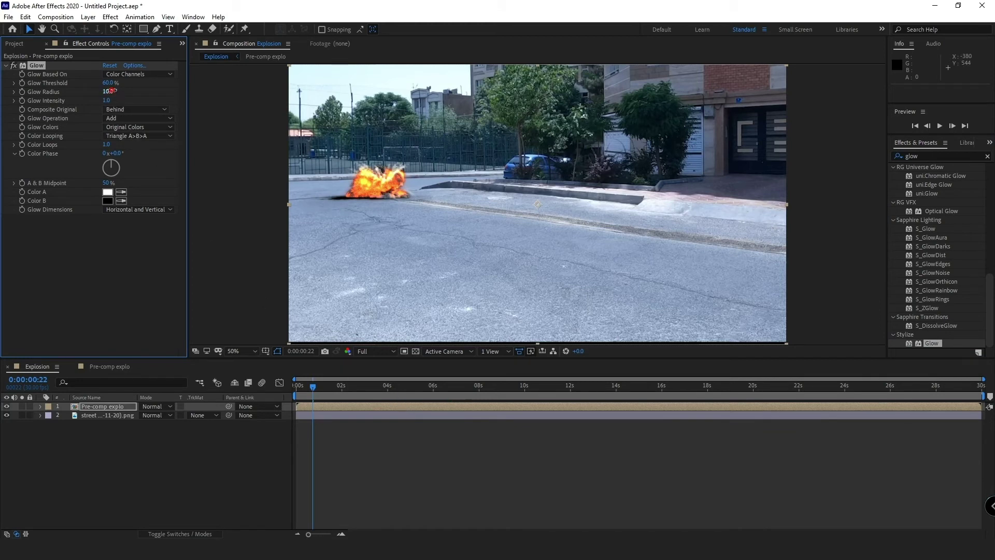
drag(112, 92, 165, 95)
drag(102, 83, 107, 84)
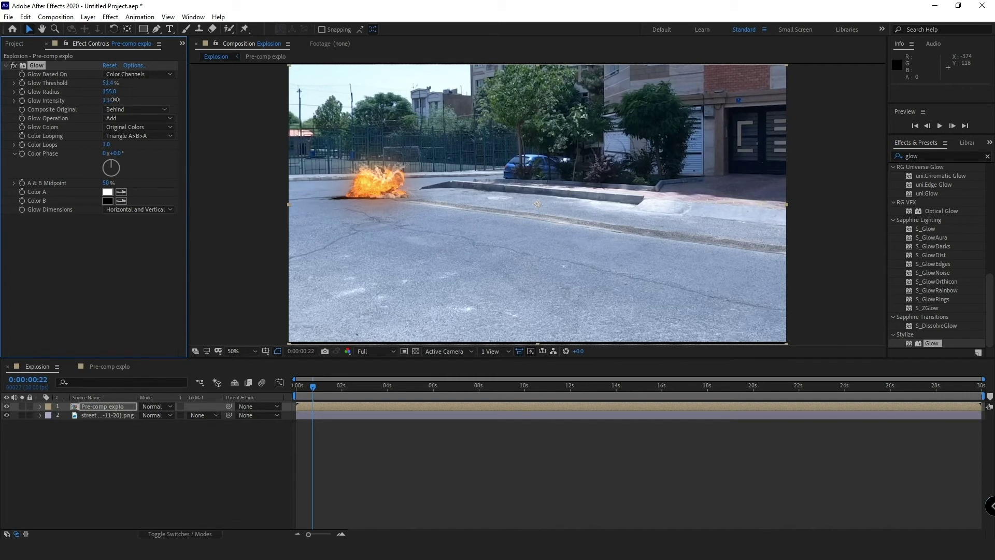
Step: Play back the composition to check the glow applied to the pre-composed explosions
key(space)
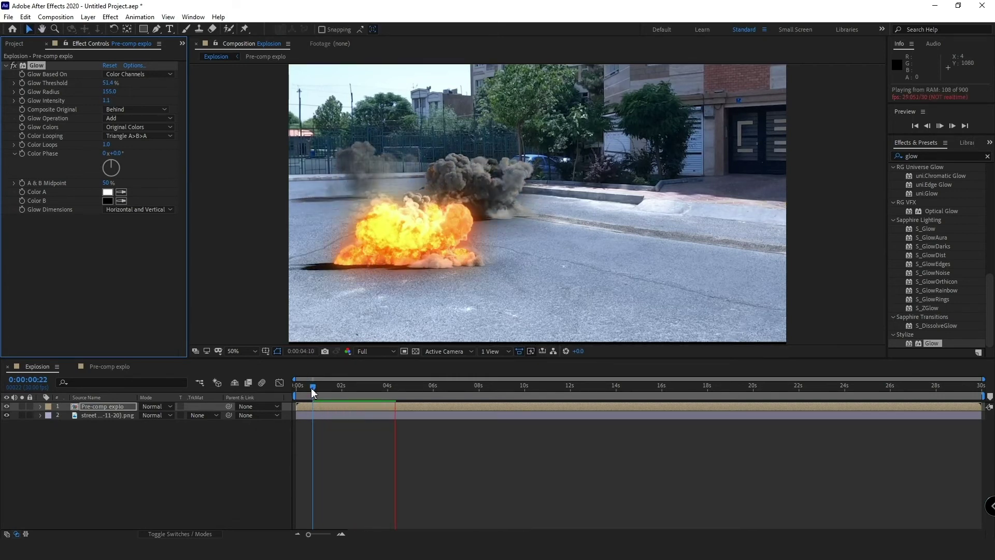
key(space)
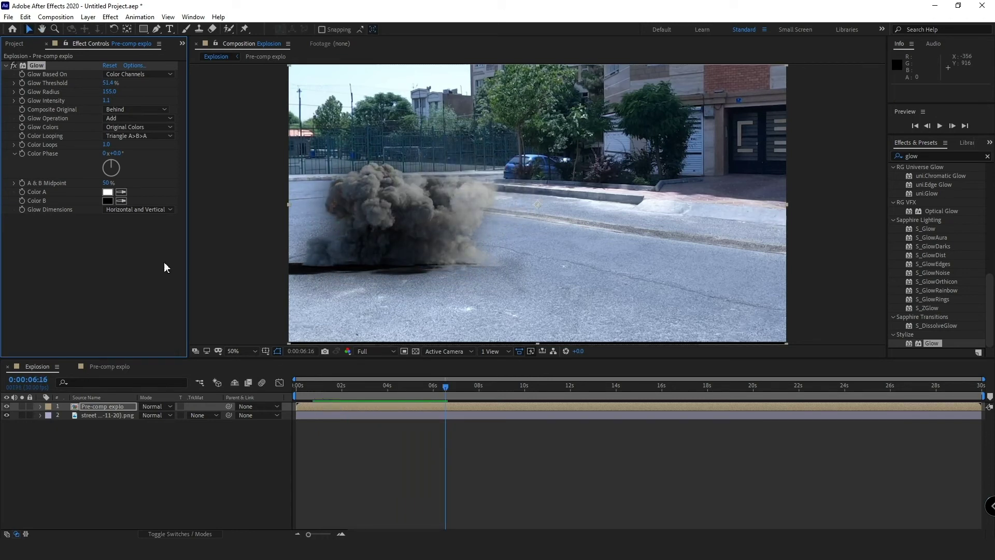
Step: Add a second Pre-comp explo layer on top, delay its start by 6:13, and mirror it horizontally with scale -100%, 100%
click(16, 44)
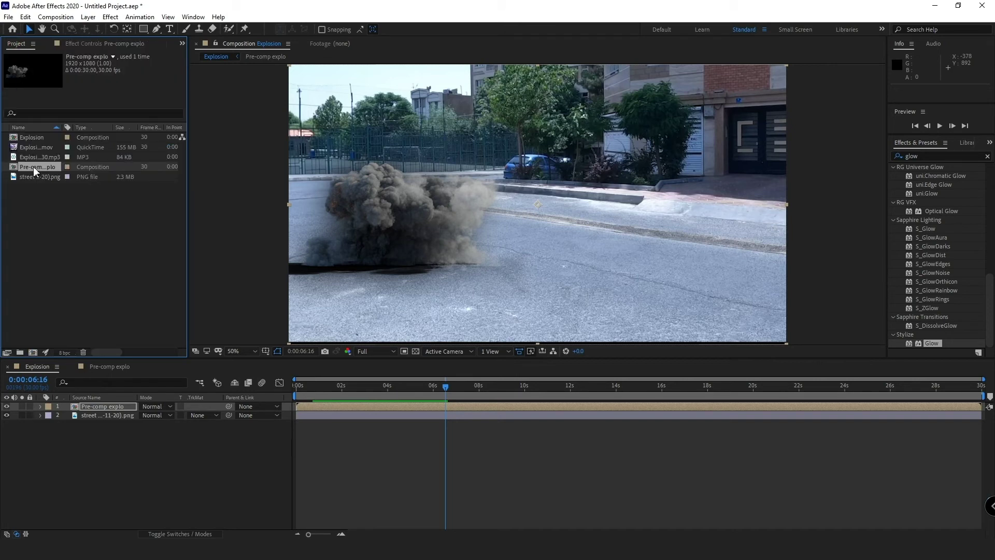
drag(33, 166, 88, 410)
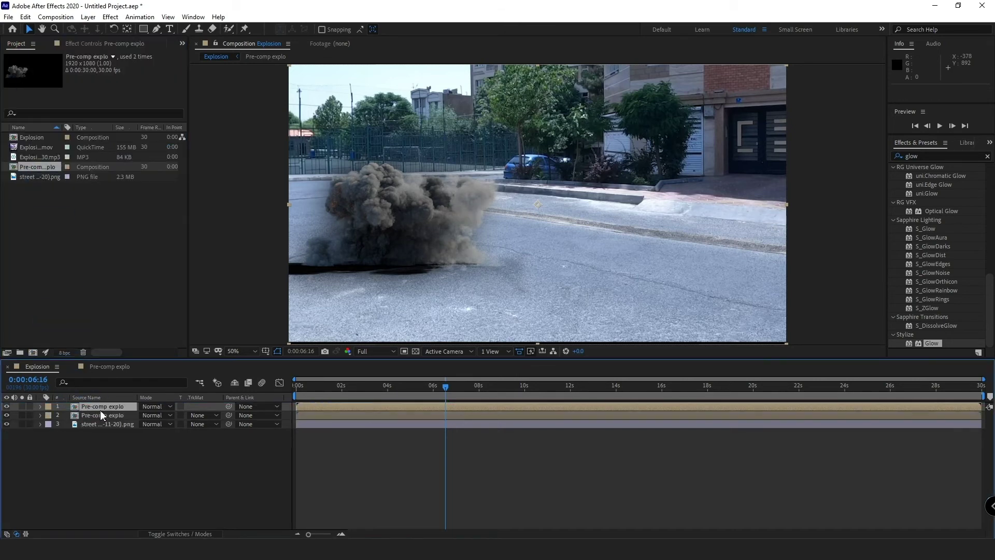
drag(323, 405, 469, 408)
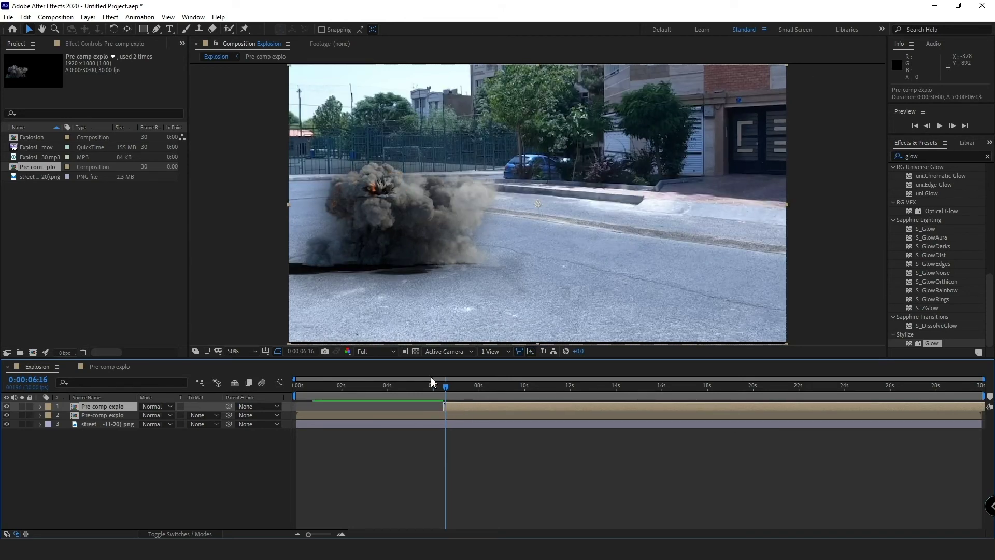
drag(288, 203, 787, 205)
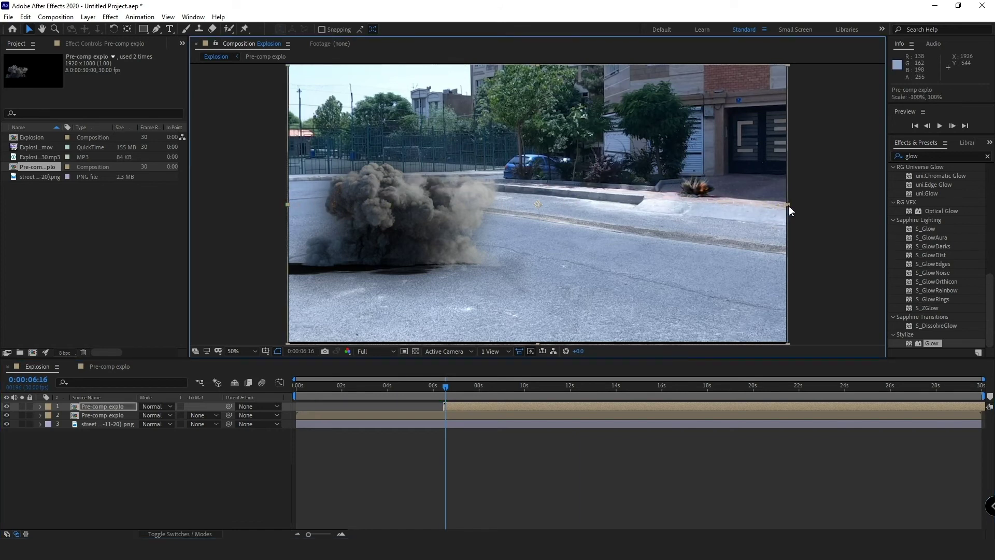
Step: Play back the Explosion composition to check the timing of the mirrored second set of explosions
key(space)
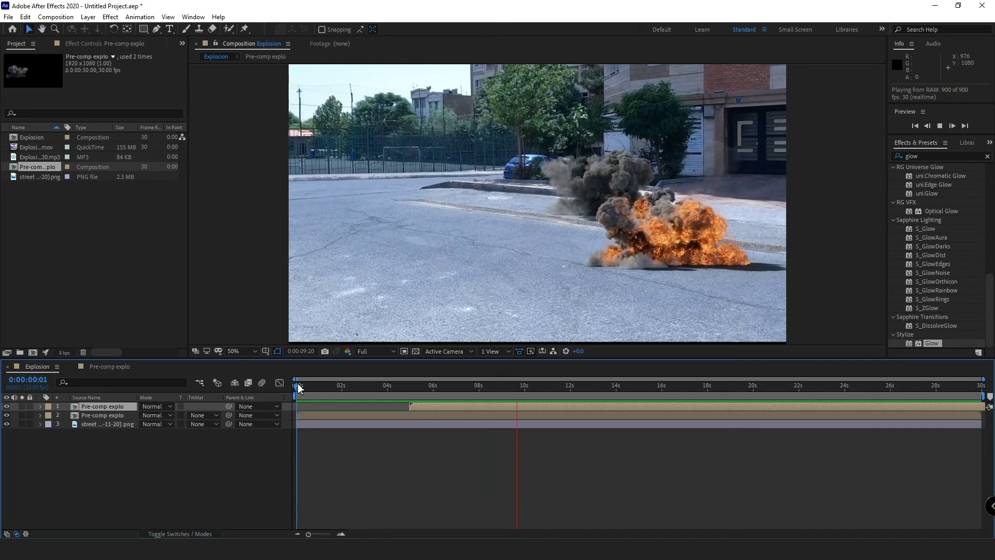
key(space)
Step: Copy the Glow effect from the lower Pre-comp explo layer and paste it onto the mirrored top Pre-comp explo layer
click(340, 413)
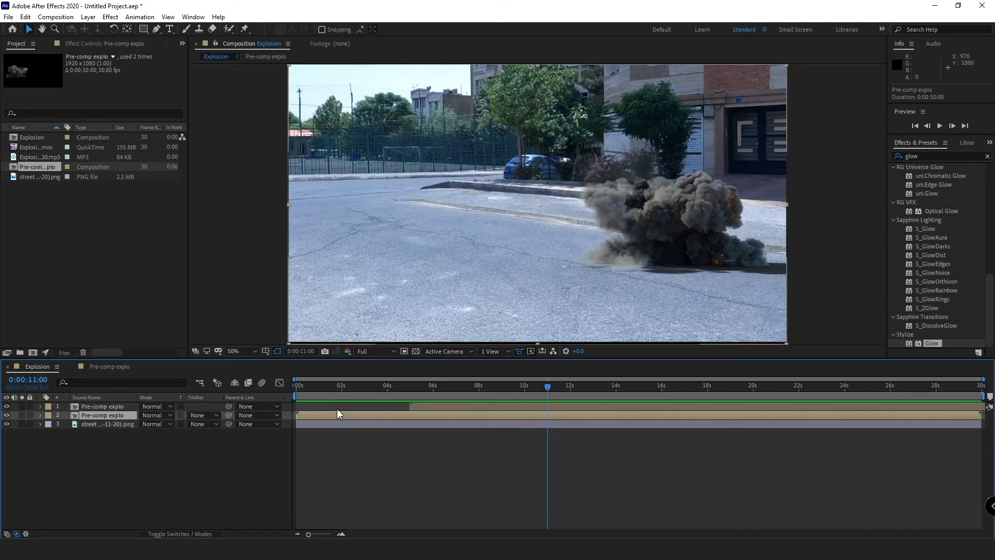
click(76, 44)
click(39, 66)
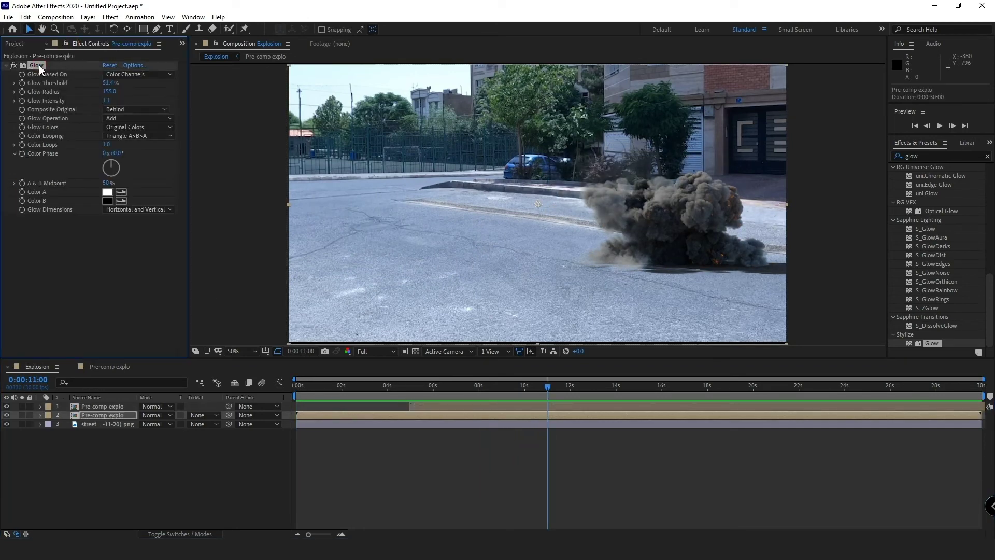
click(25, 17)
click(36, 79)
click(466, 405)
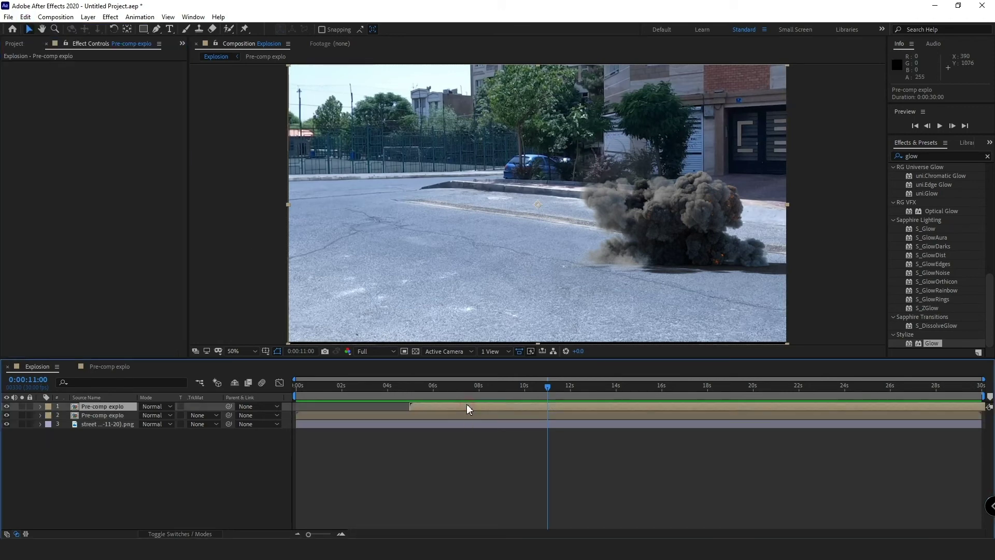
click(56, 16)
click(24, 16)
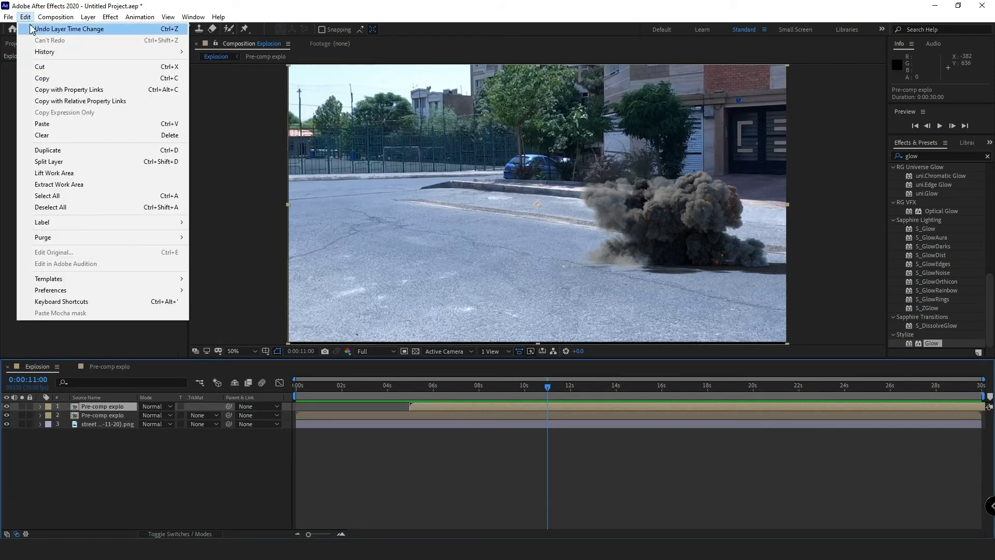
click(42, 123)
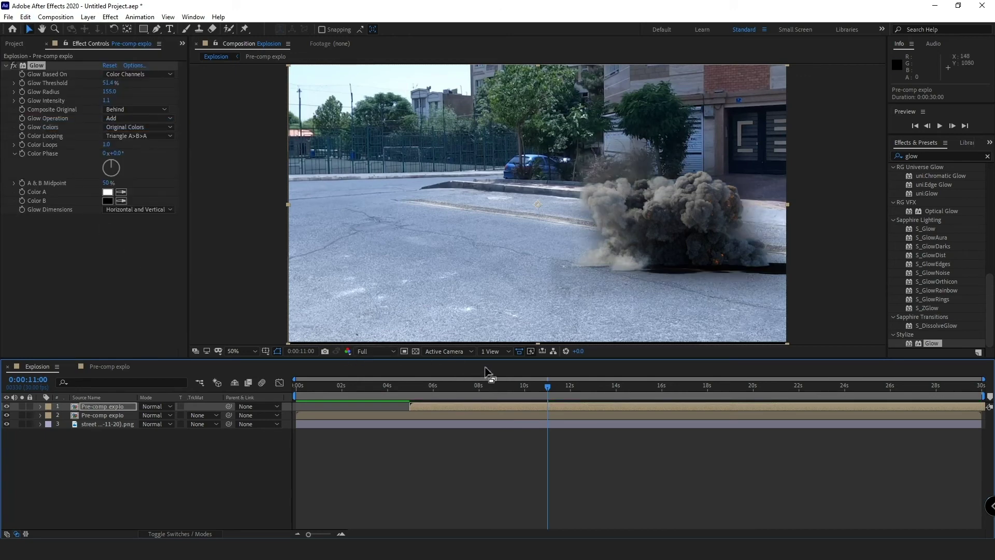
Step: Delete the Glow effect from both Pre-comp explo layers
click(42, 65)
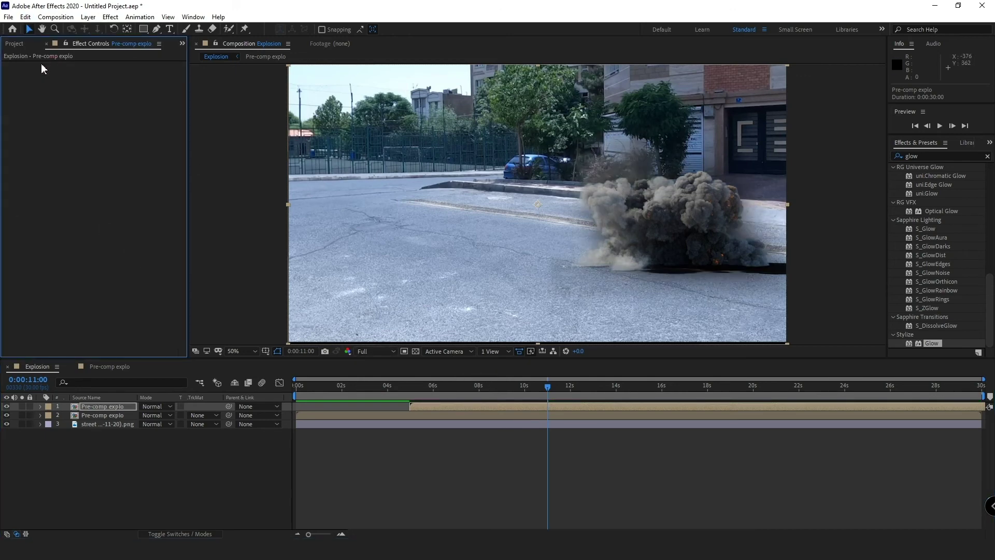
key(Delete)
click(346, 415)
click(44, 66)
key(Delete)
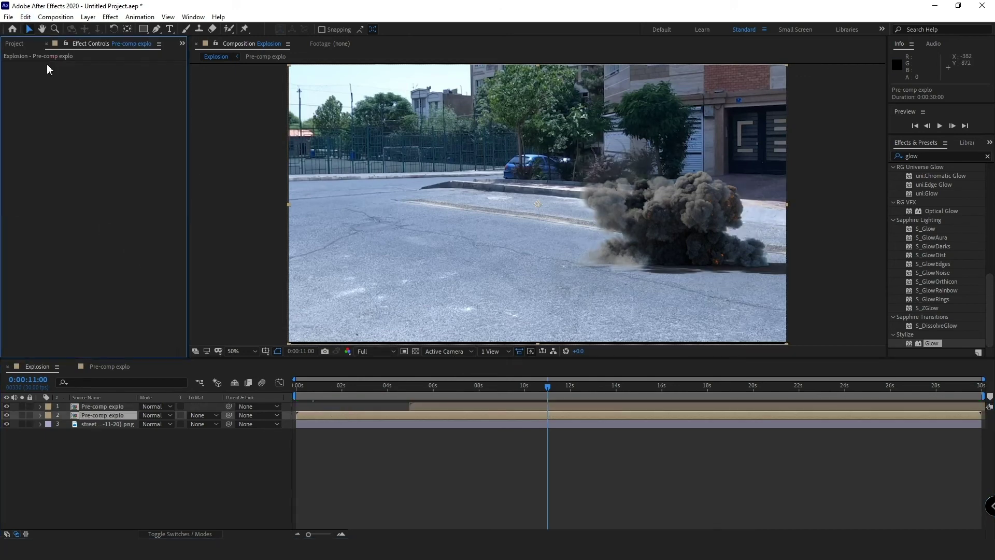
Step: Pre-compose both Pre-comp explo layers together as Pre-comp 1, moving all attributes into the new composition
shift+click(494, 406)
right_click(493, 405)
click(500, 348)
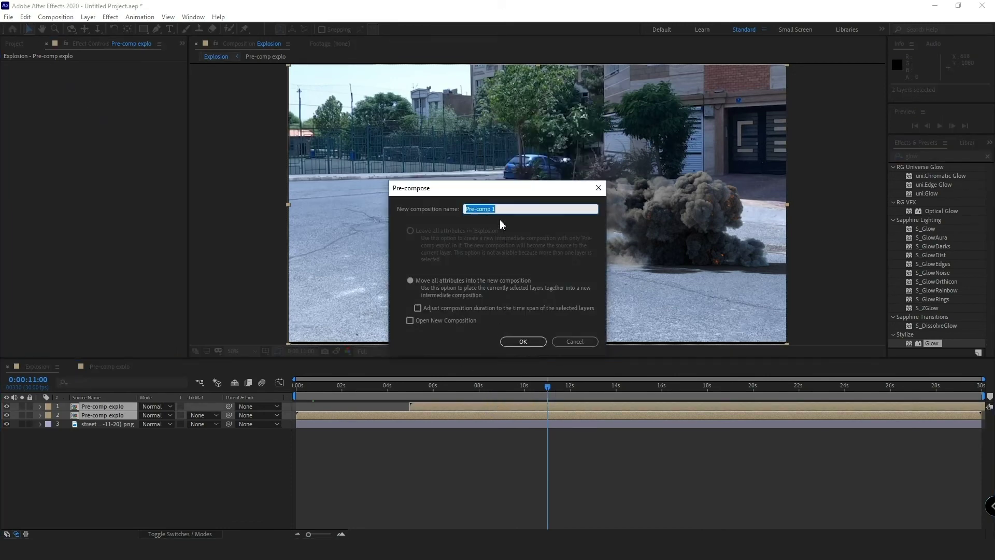
click(522, 341)
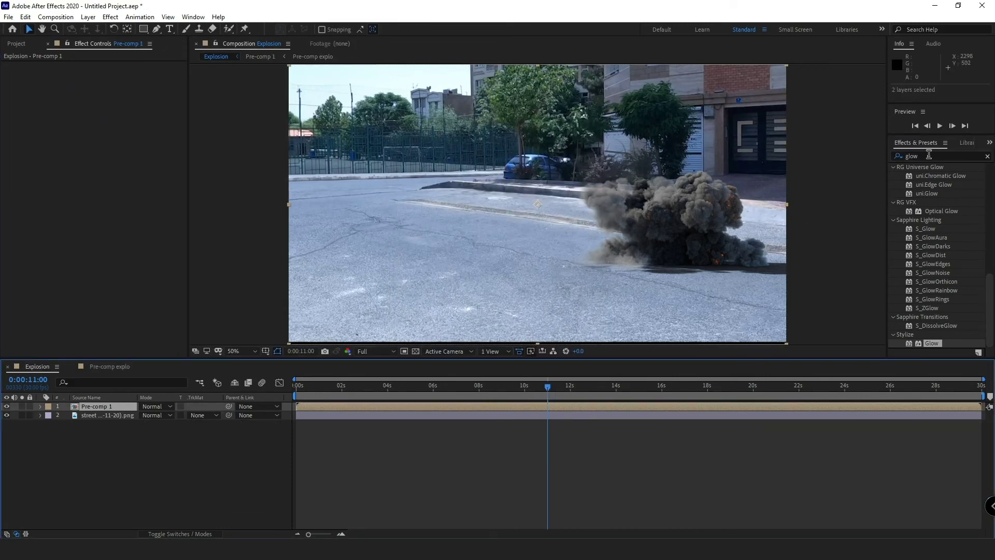
Step: Apply the Hue/Saturation effect to the Pre-comp 1 layer and set its Master Hue to 242° to turn the explosions purple
click(902, 156)
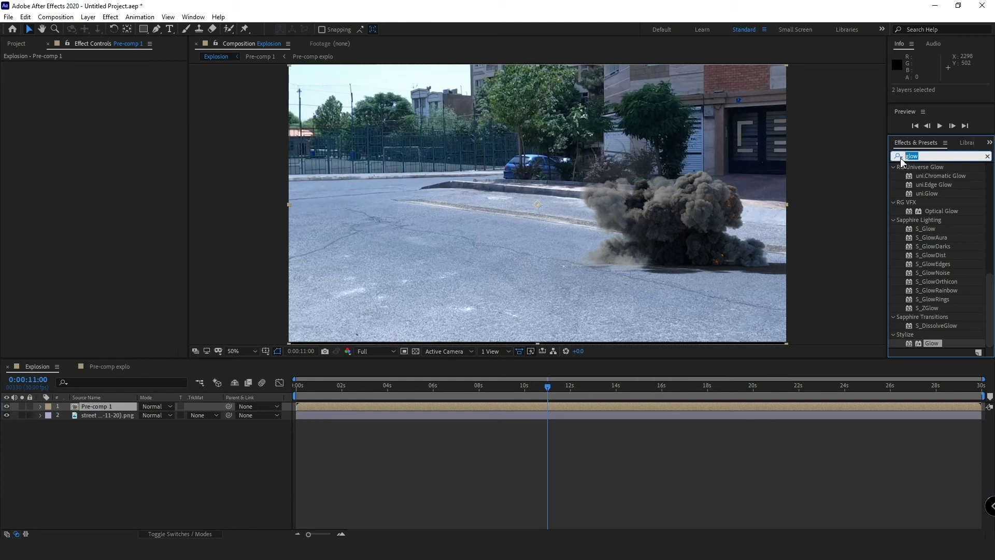
text(hue)
drag(940, 229, 580, 406)
mouse_move(471, 389)
mouse_down()
mouse_move(444, 389)
mouse_move(459, 388)
mouse_up()
drag(113, 130, 106, 137)
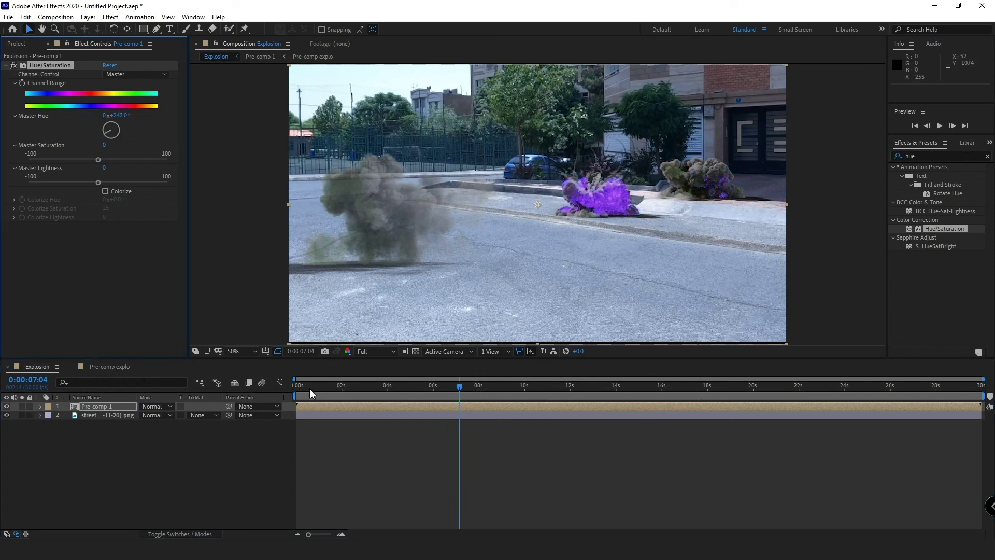
Step: End the work area at 0:00:12:21 and play the recoloured explosions back from the start of the composition
click(310, 392)
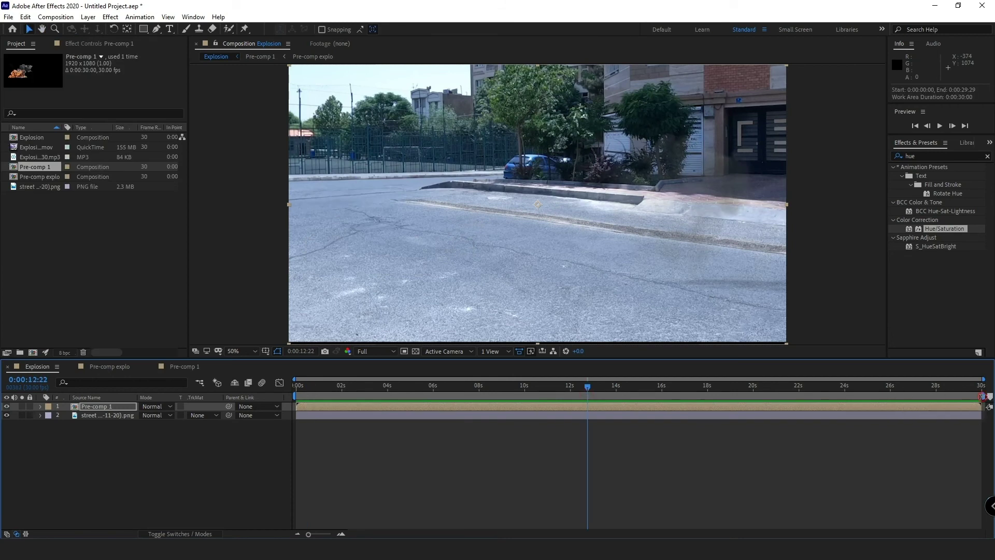
drag(982, 397, 589, 396)
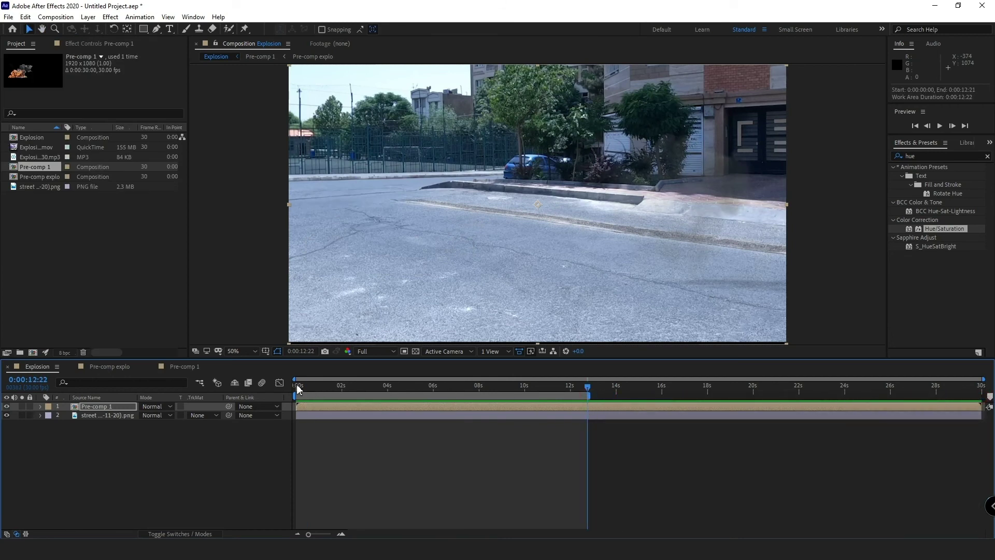
click(298, 389)
key(space)
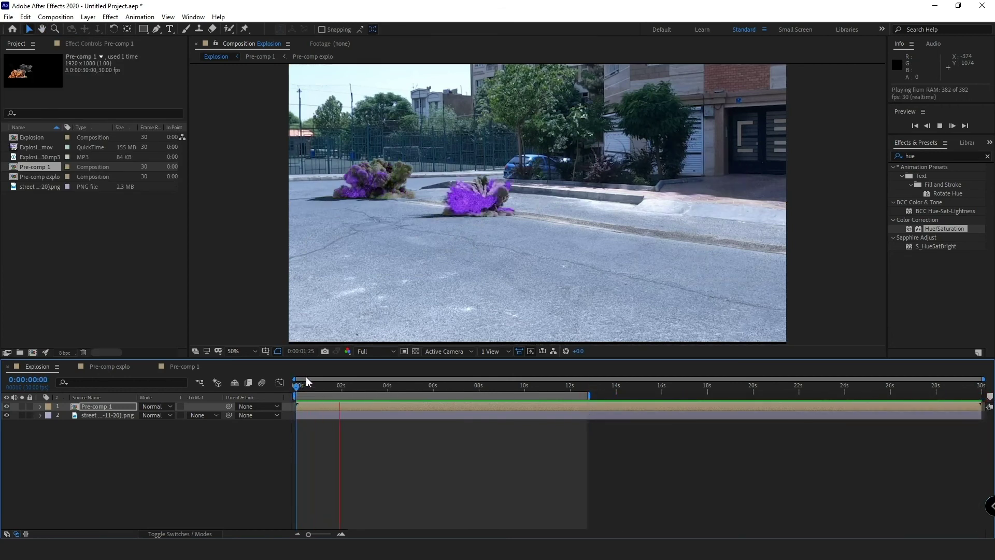